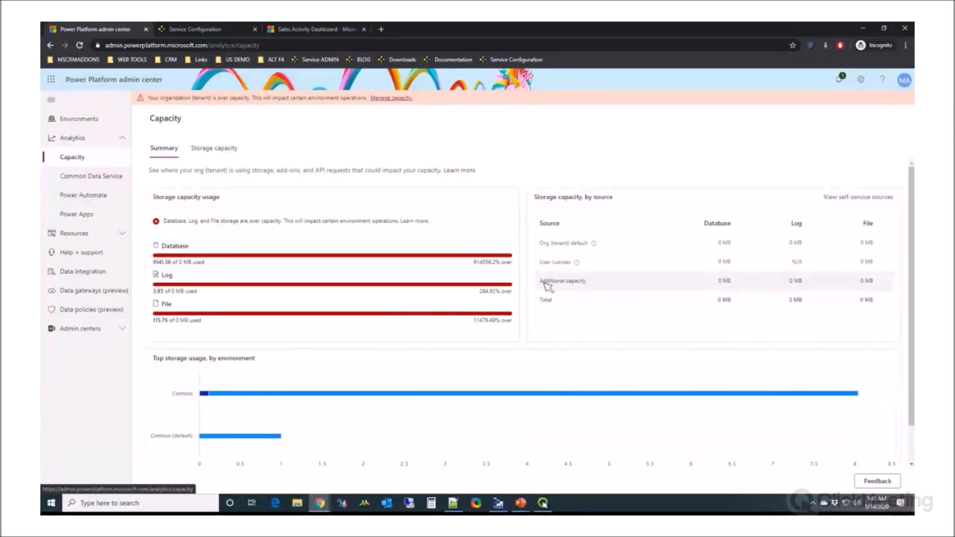
- Review the tenant's storage capacity by source and the Contoso environment's top database capacity use by table
mouse_move(544, 282)
mouse_down()
mouse_move(590, 284)
mouse_move(539, 283)
mouse_up()
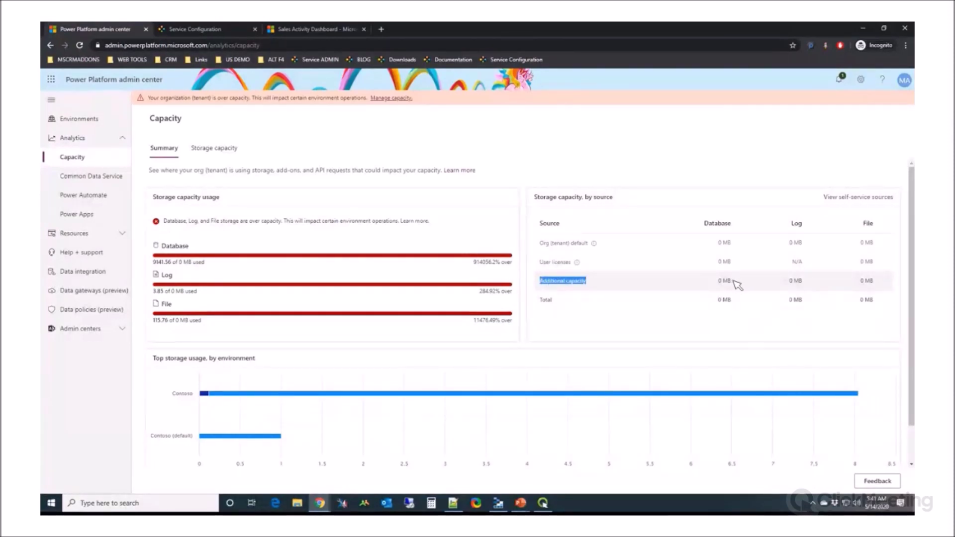
drag(737, 285, 720, 287)
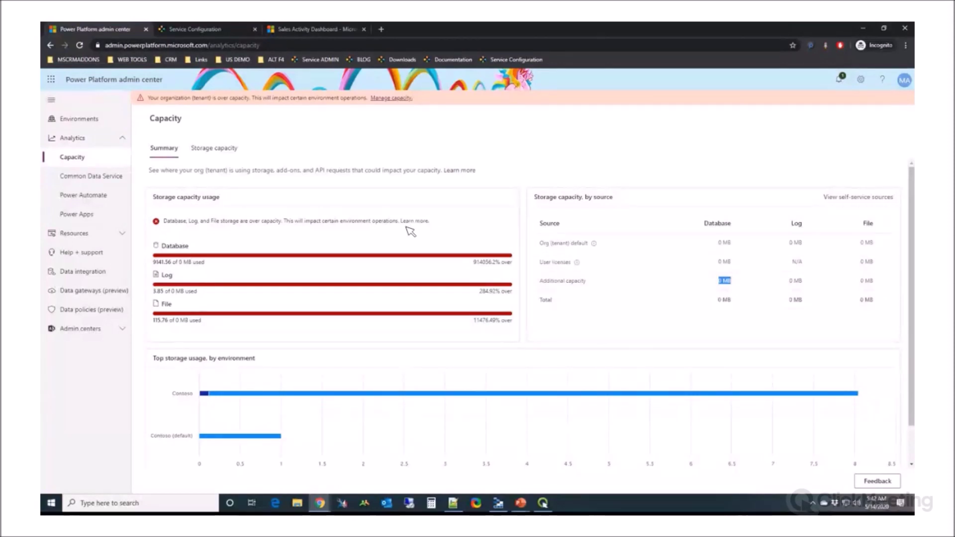
click(231, 149)
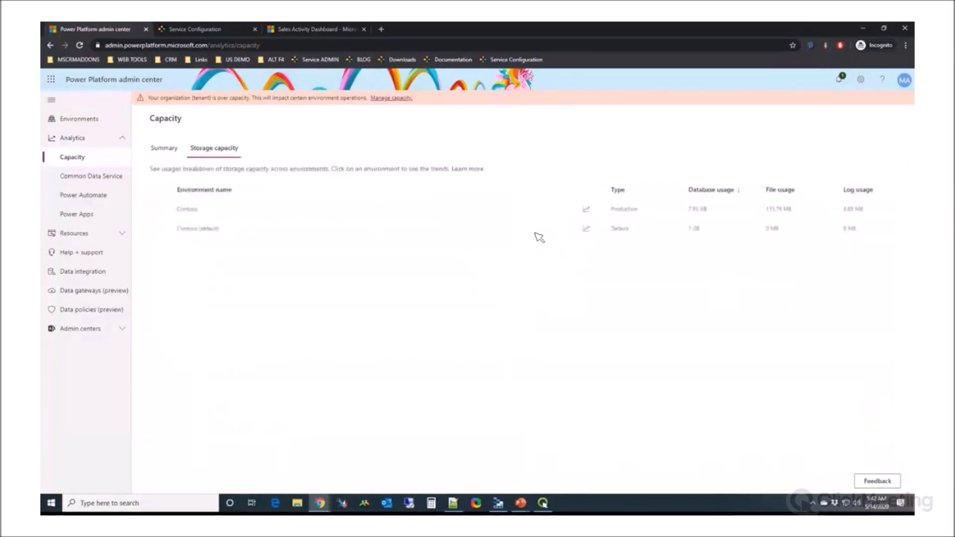
click(587, 210)
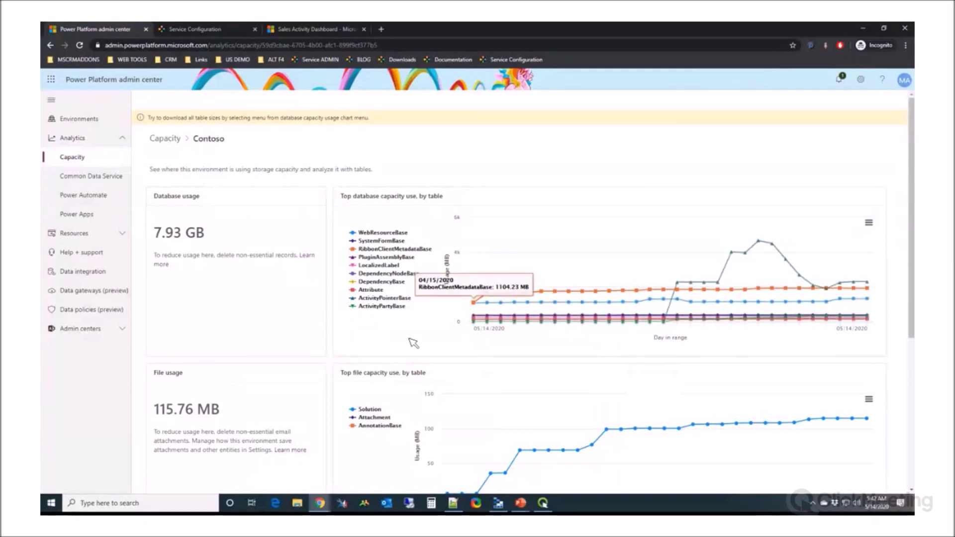
click(393, 298)
click(391, 299)
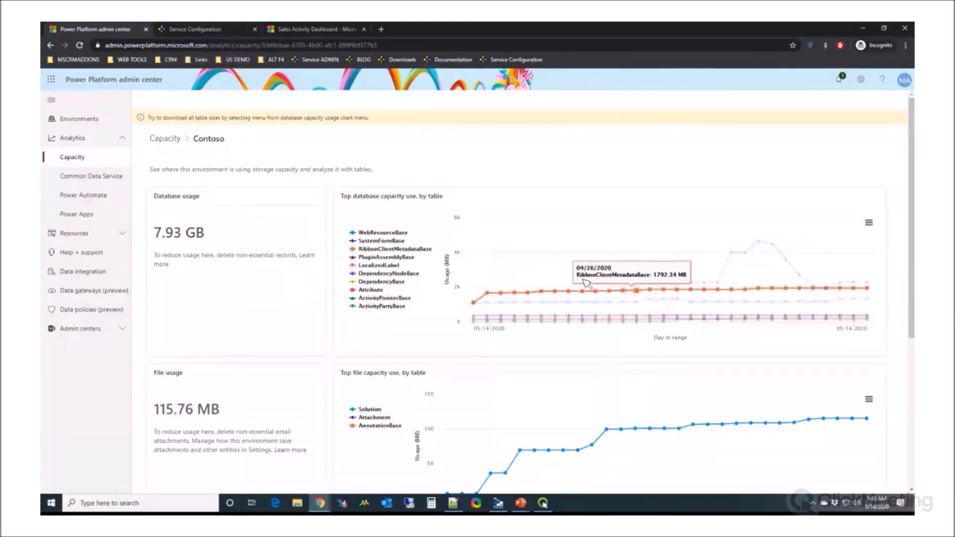
mouse_move(720, 280)
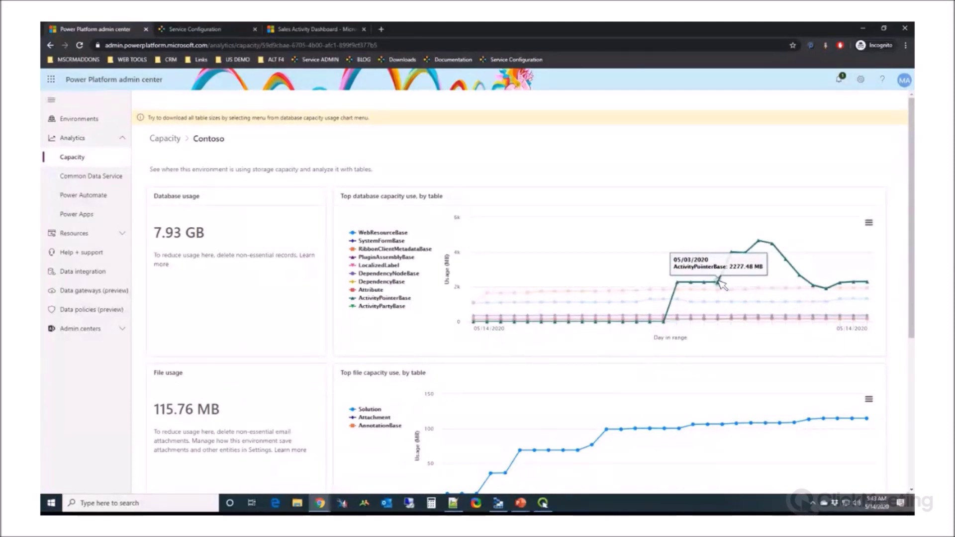
- Switch to the mscrm-addons site, visit the account overview, and display the AttachmentExtractor services in the Service Configuration
click(209, 30)
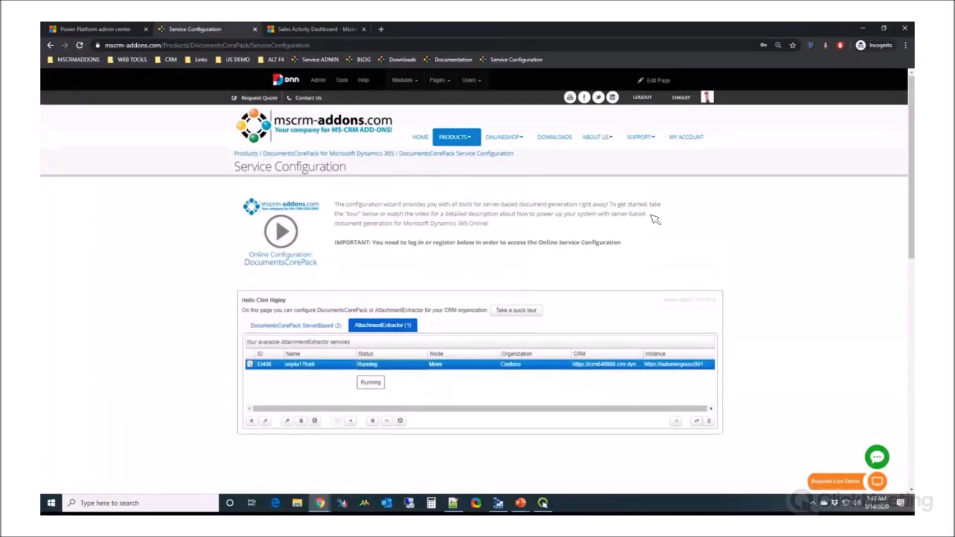
click(702, 144)
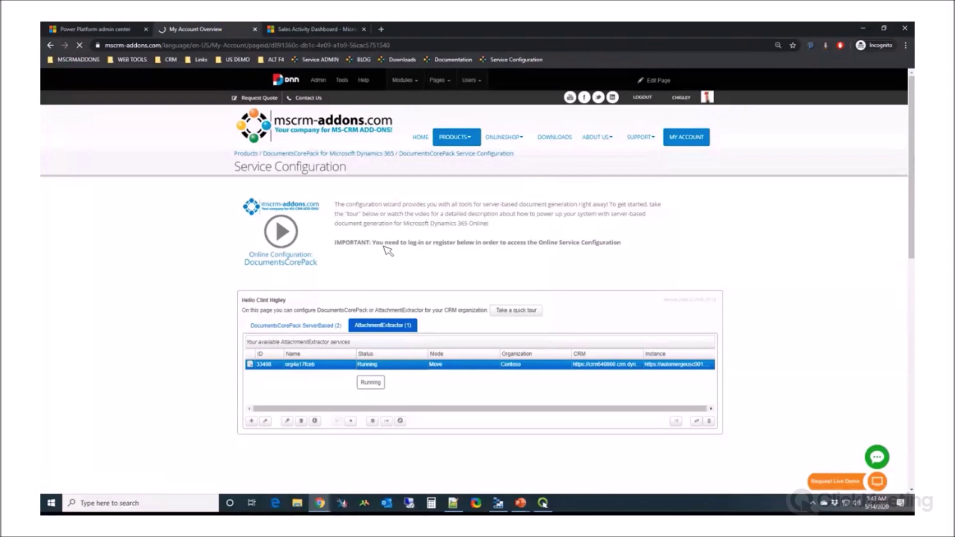
click(374, 200)
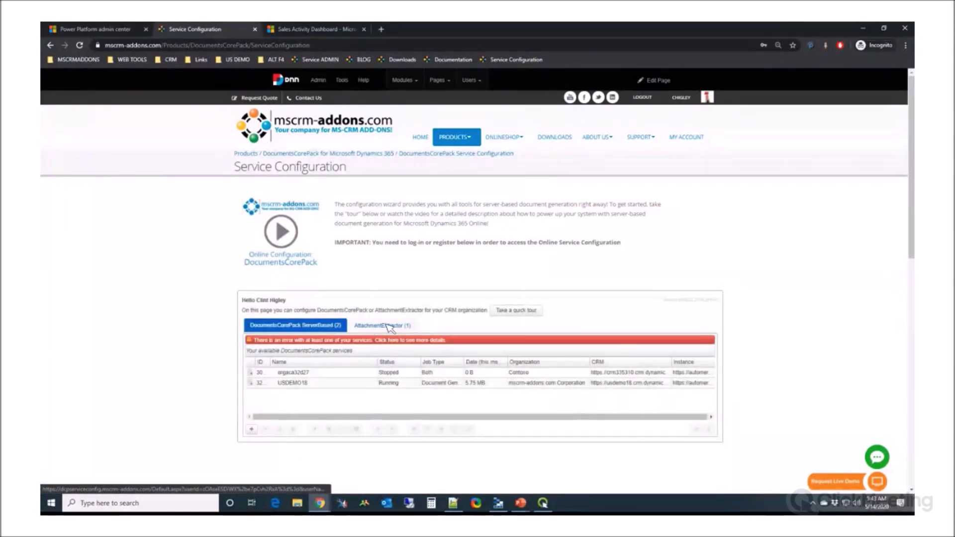
click(388, 327)
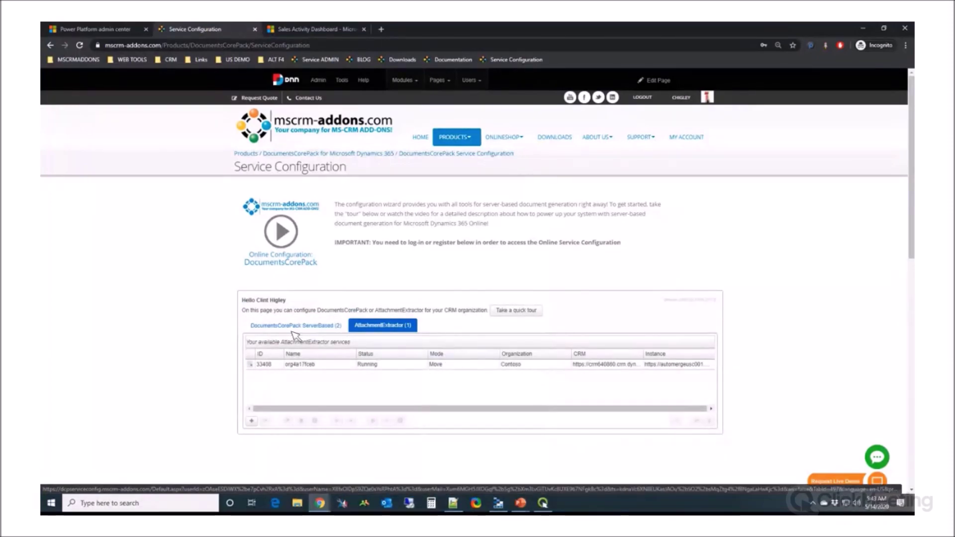
scroll(352, 337, down, 1)
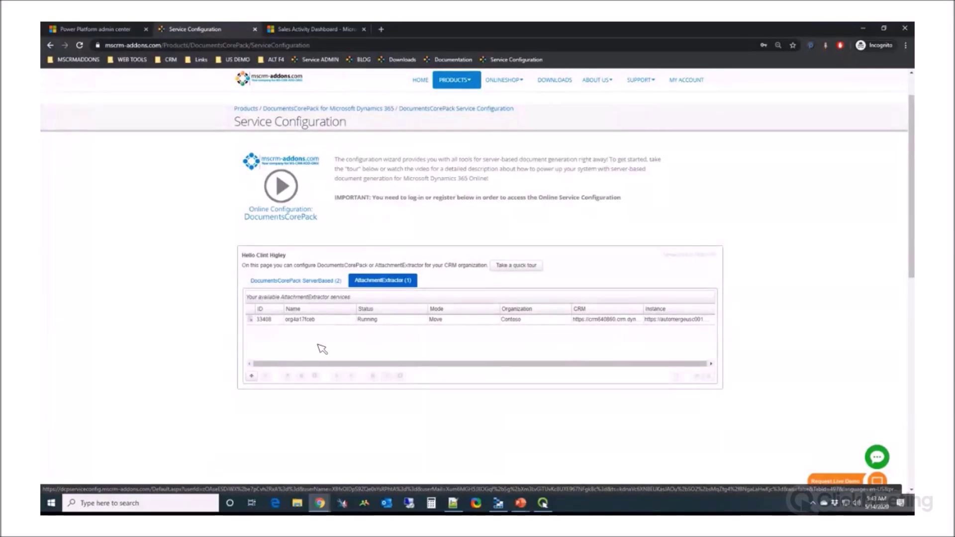
click(251, 377)
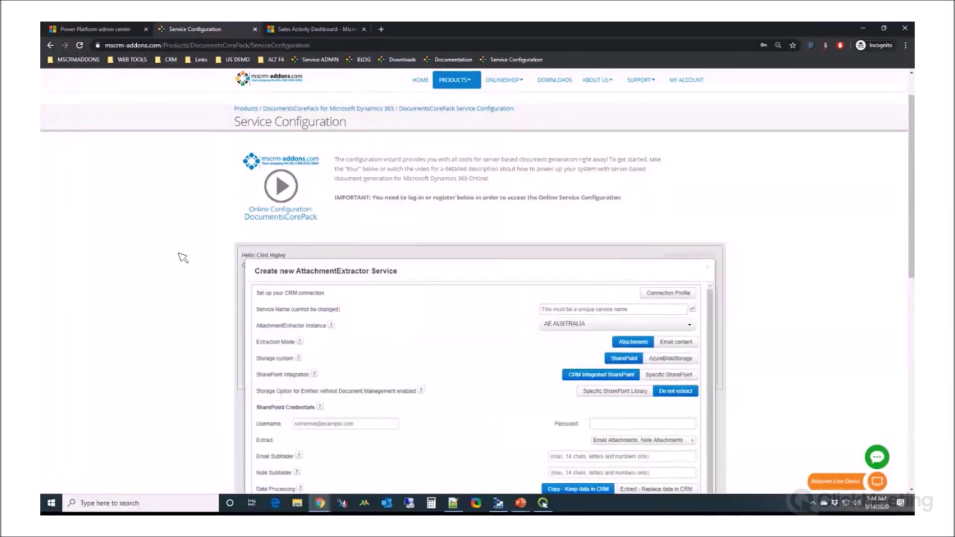
scroll(181, 256, down, 2)
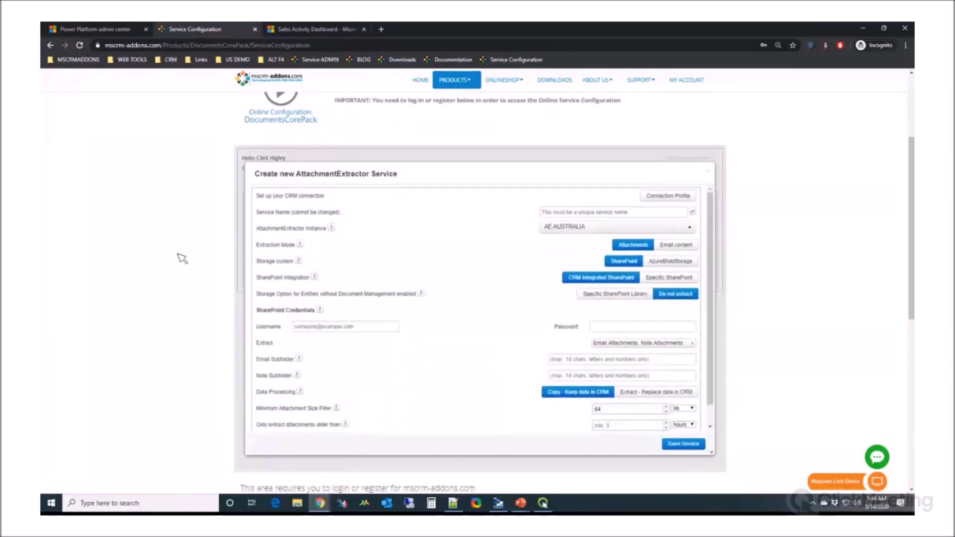
click(657, 196)
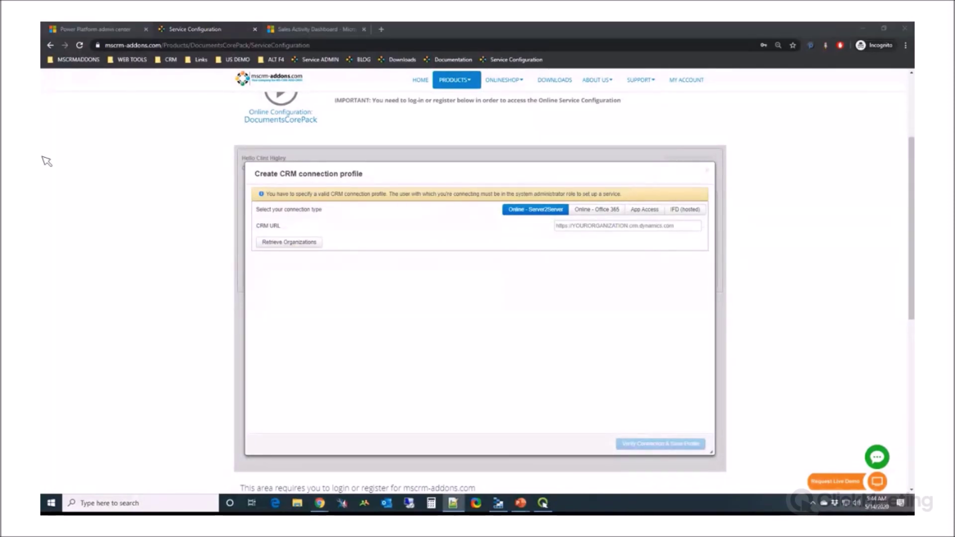
click(595, 252)
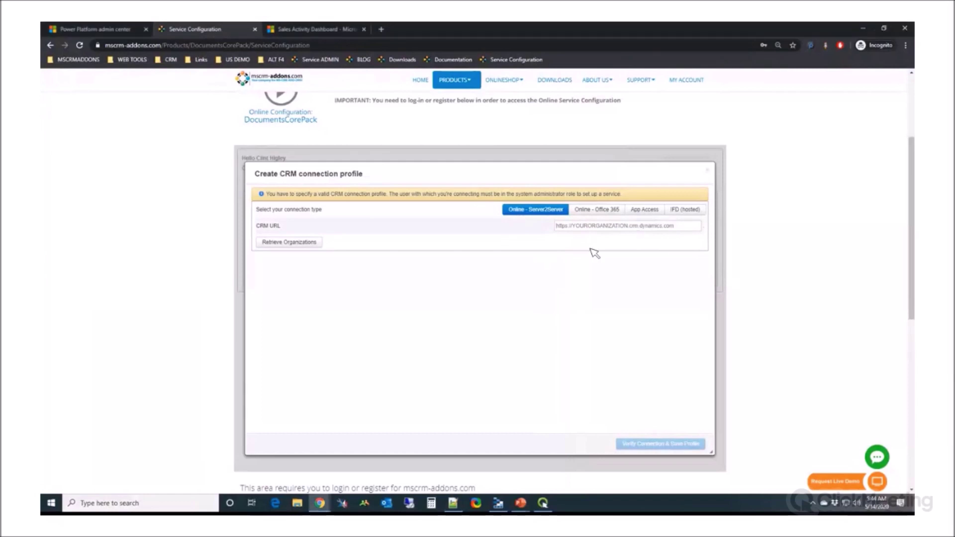
text(https://usdemo18.crm.dynamics.com/)
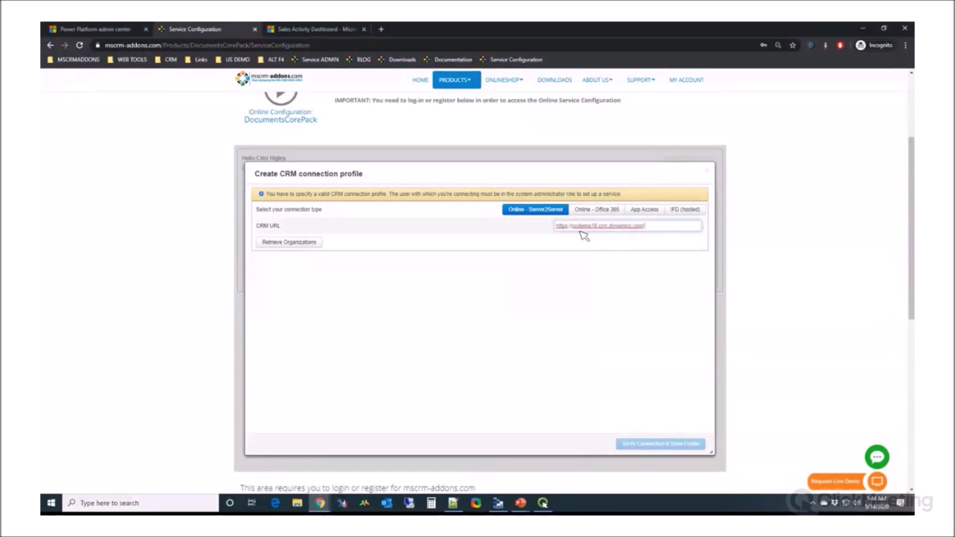
click(307, 244)
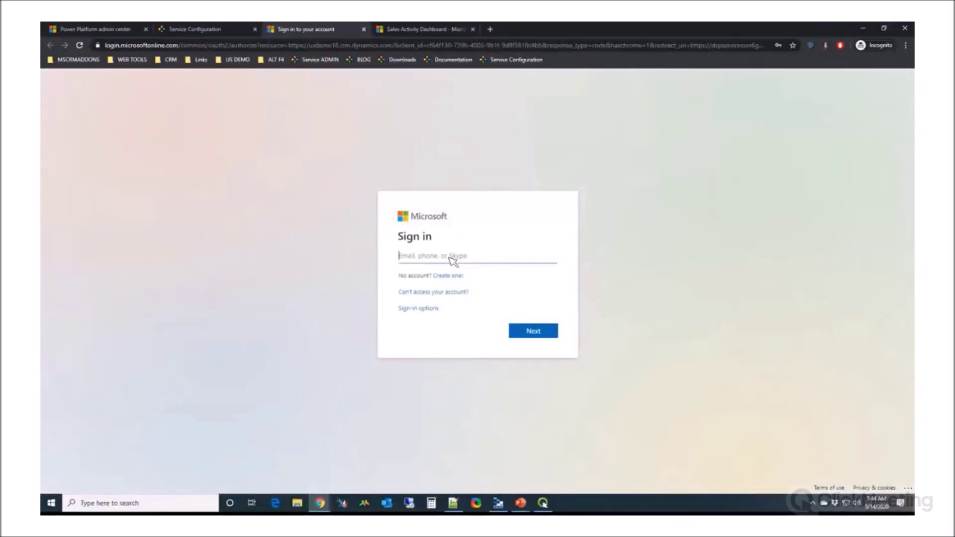
- Sign in to Microsoft with the saved usdemo18 account's e-mail and password to authorize the CRM connection
click(452, 259)
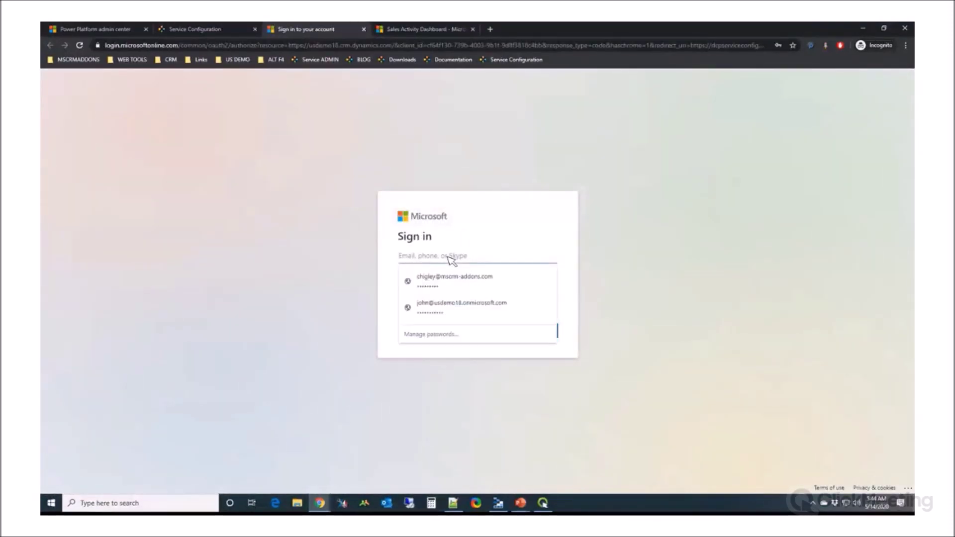
click(456, 305)
click(533, 330)
click(537, 323)
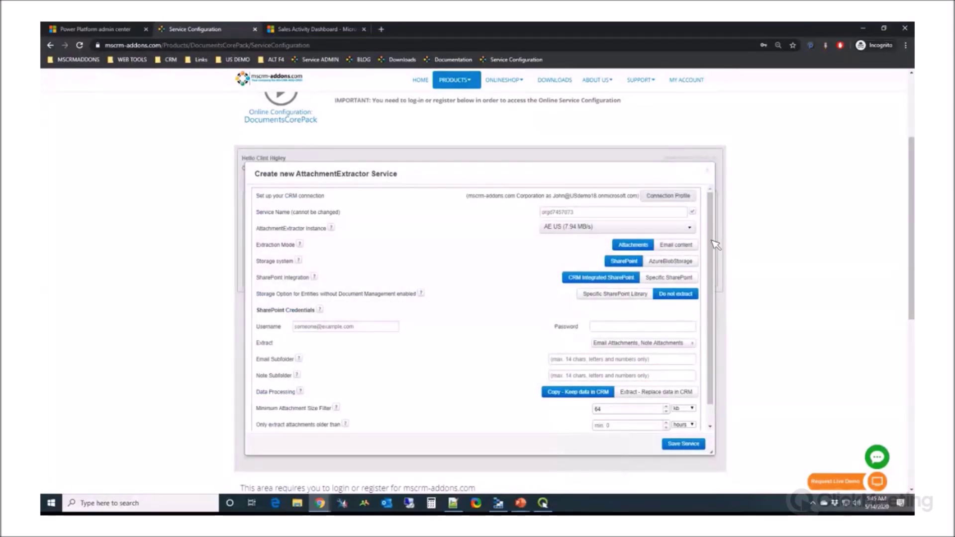
- Set the service's extraction mode to Email content with data processing Extract - Replace data in CRM, acknowledging the extraction warning
click(686, 247)
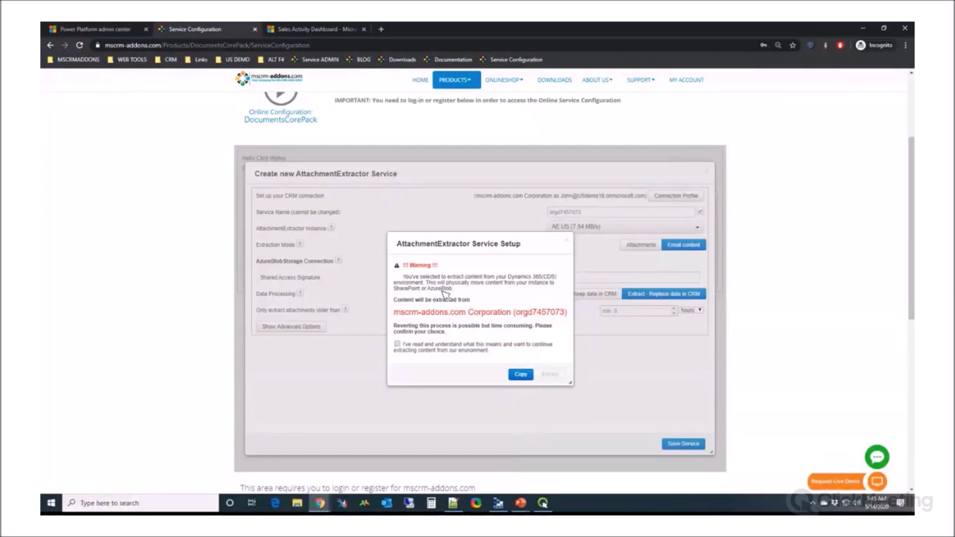
click(398, 344)
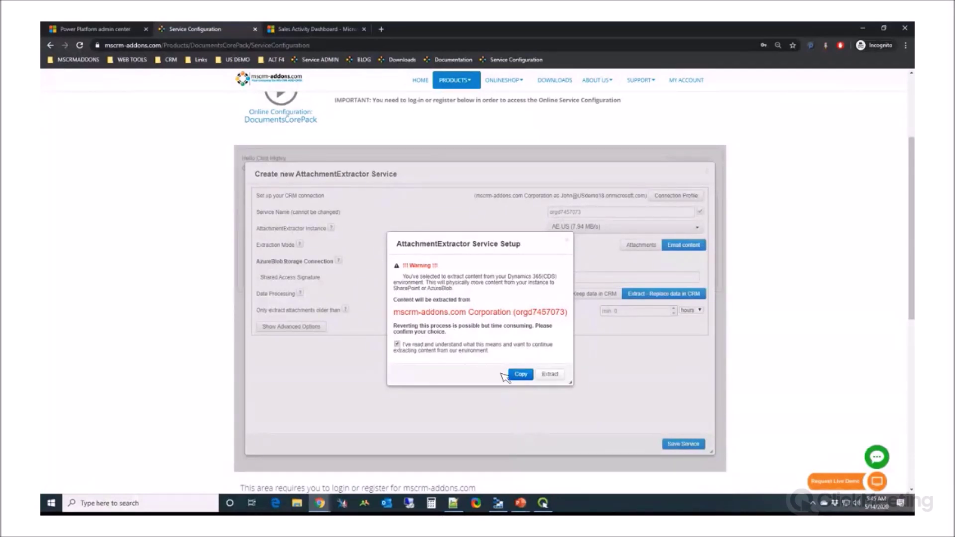
click(551, 375)
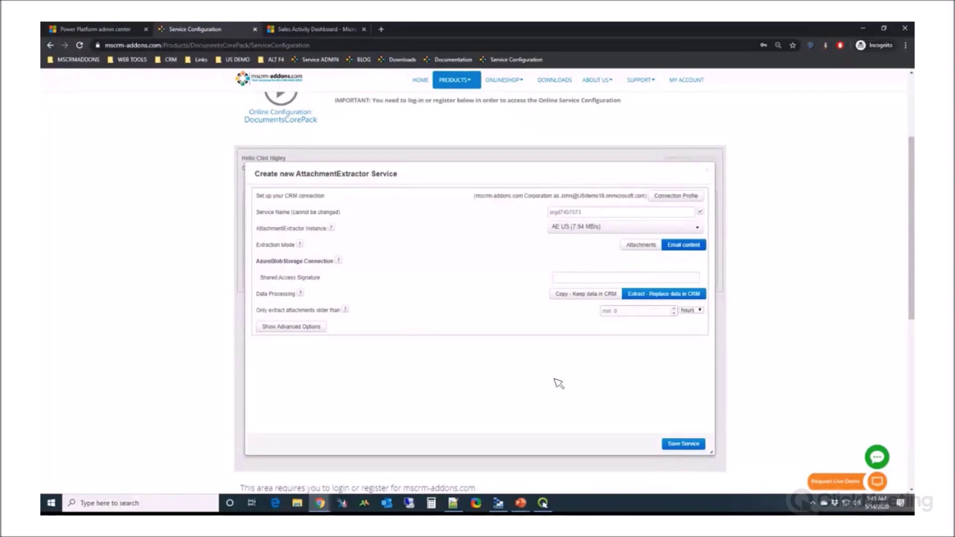
- Switch to Azure Storage Explorer and start a shared access signature for the aetest blob container under the Webinar storage account
click(501, 506)
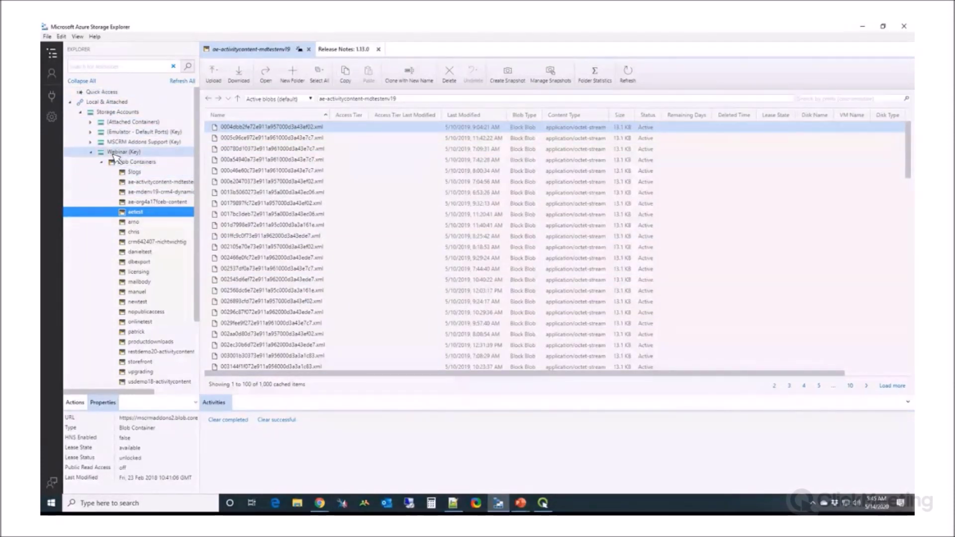
right_click(139, 213)
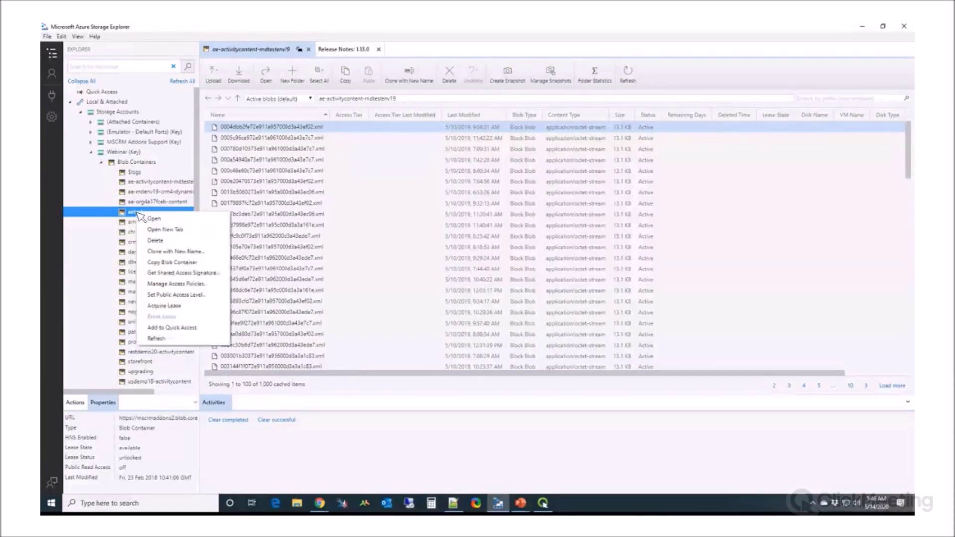
click(199, 274)
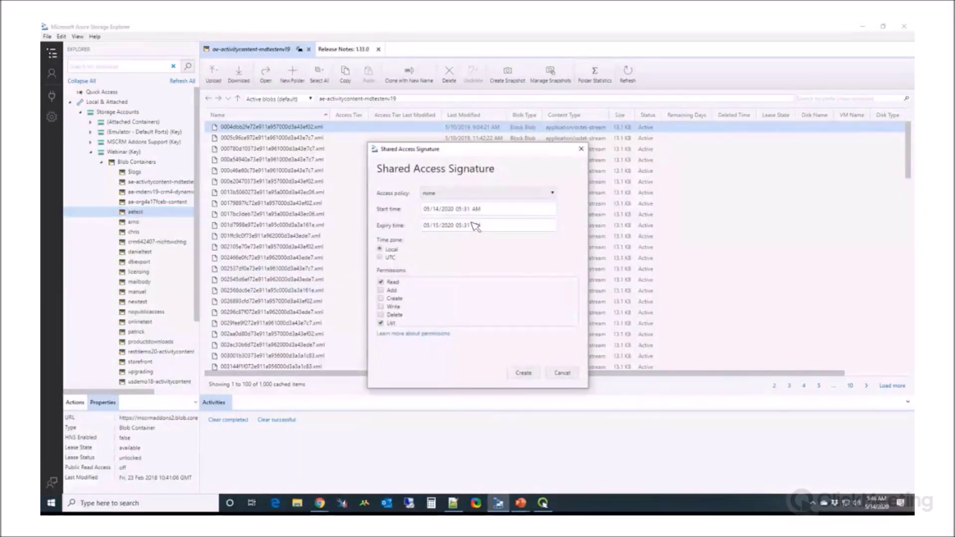
- Create the shared access signature with expiry time 05/15/2021 05:31 AM and only Read, Write and Delete permissions
click(379, 214)
click(462, 226)
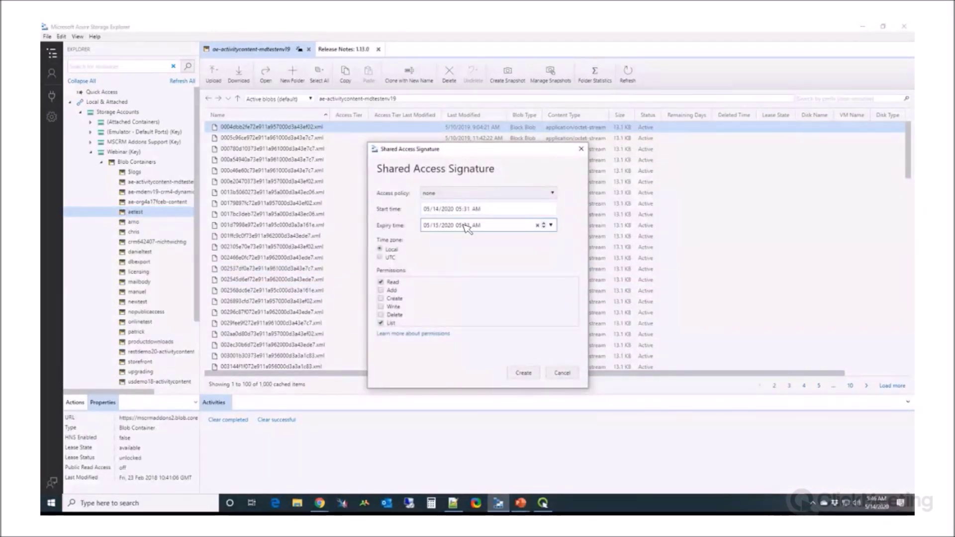
click(448, 226)
click(382, 307)
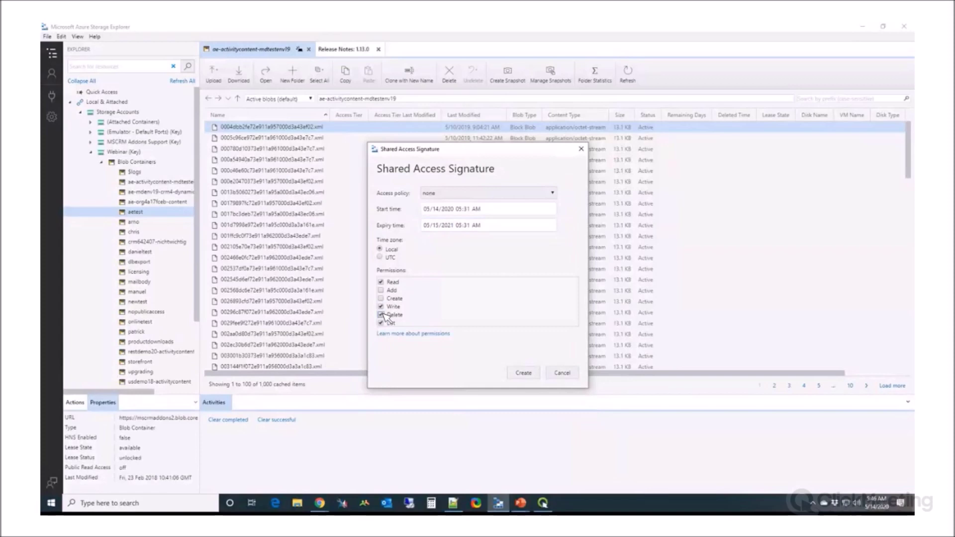
click(381, 324)
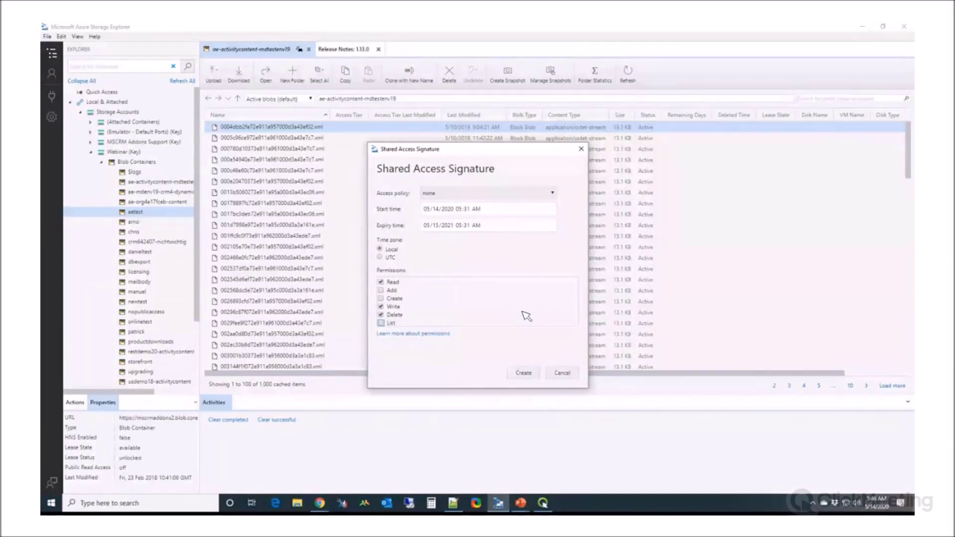
click(528, 376)
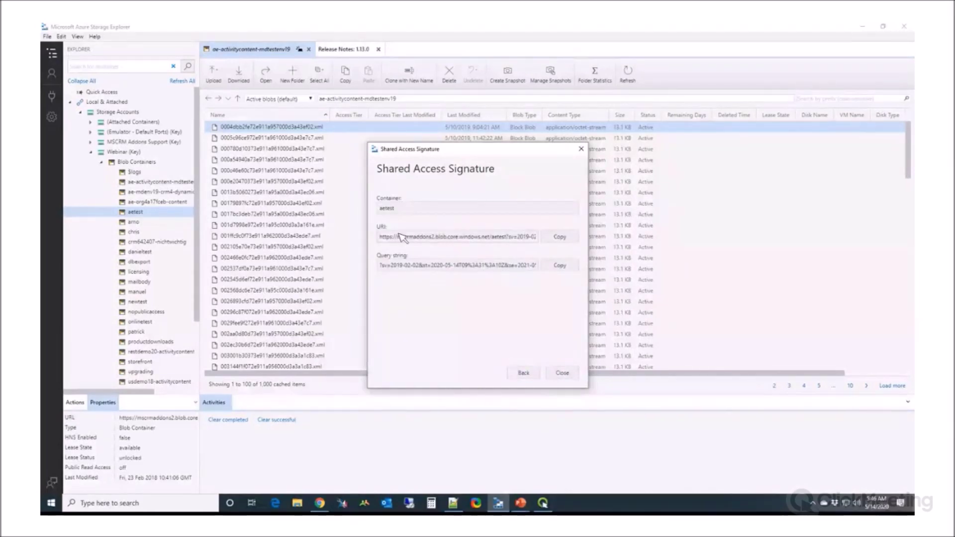
- Copy the URI of the aetest container's shared access signature and close the signature dialog
click(558, 238)
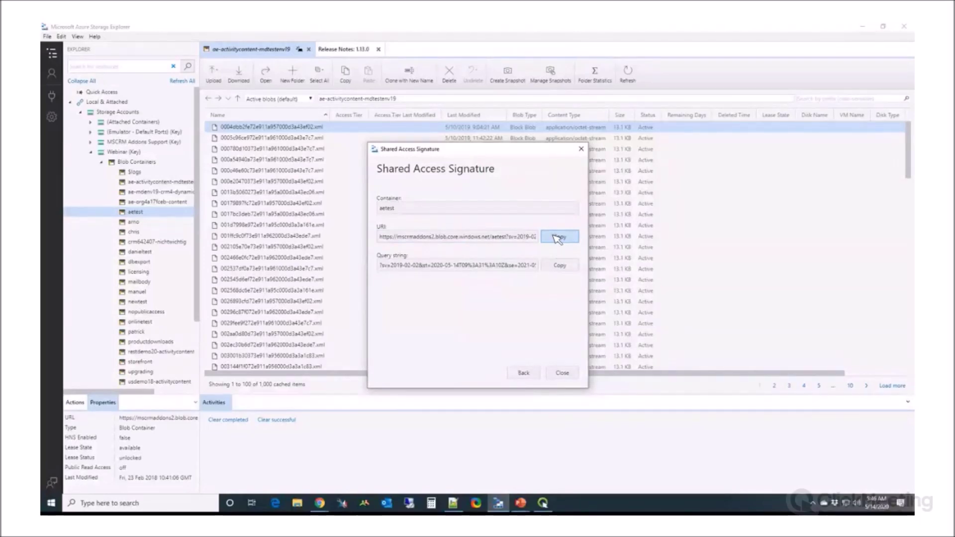
click(454, 212)
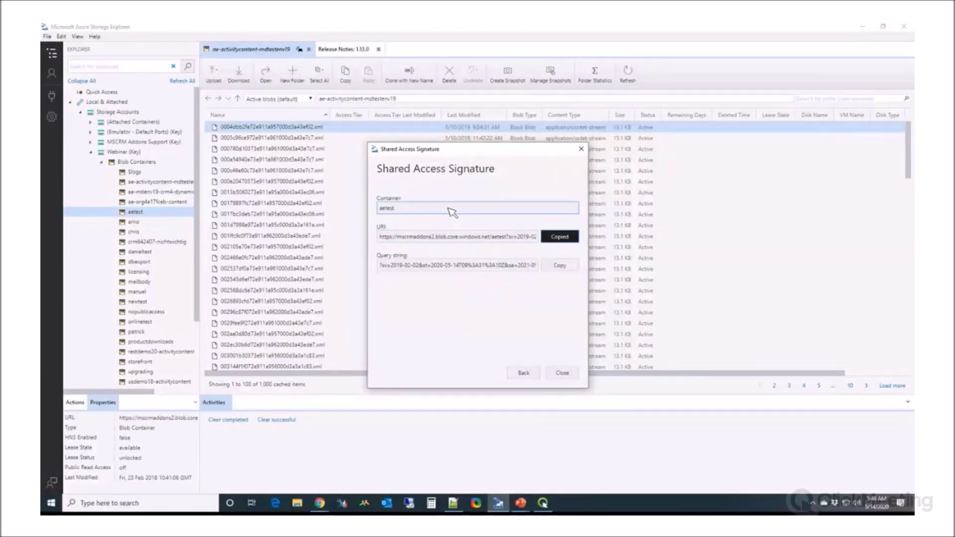
click(581, 149)
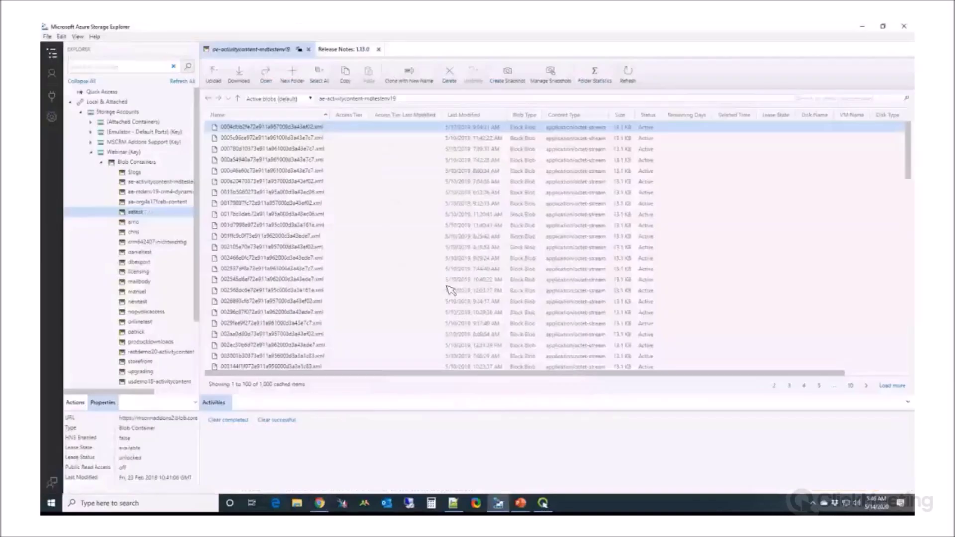
- Return to the Service Configuration page in Chrome and paste the copied signature URI as the AzureBlobStorage connection's Shared Access Signature
mouse_move(321, 505)
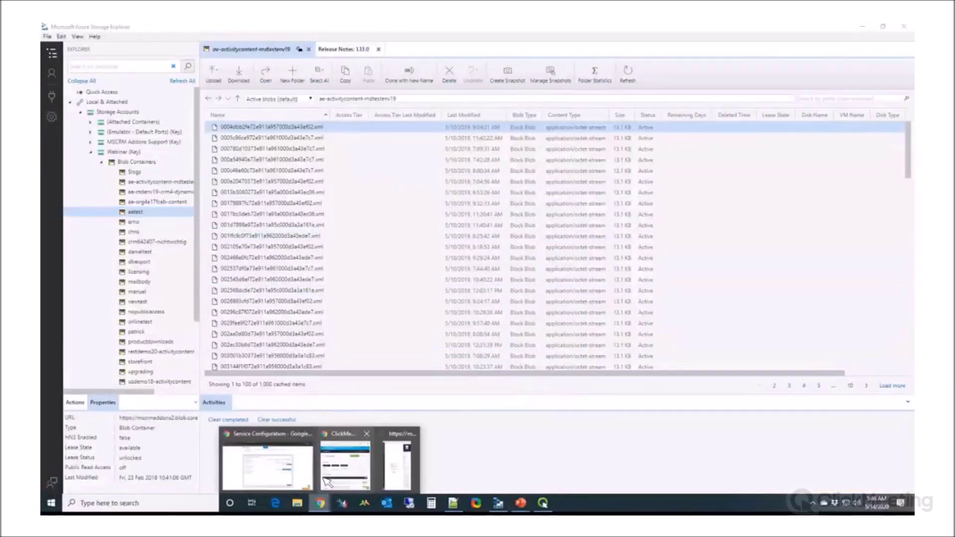
click(269, 463)
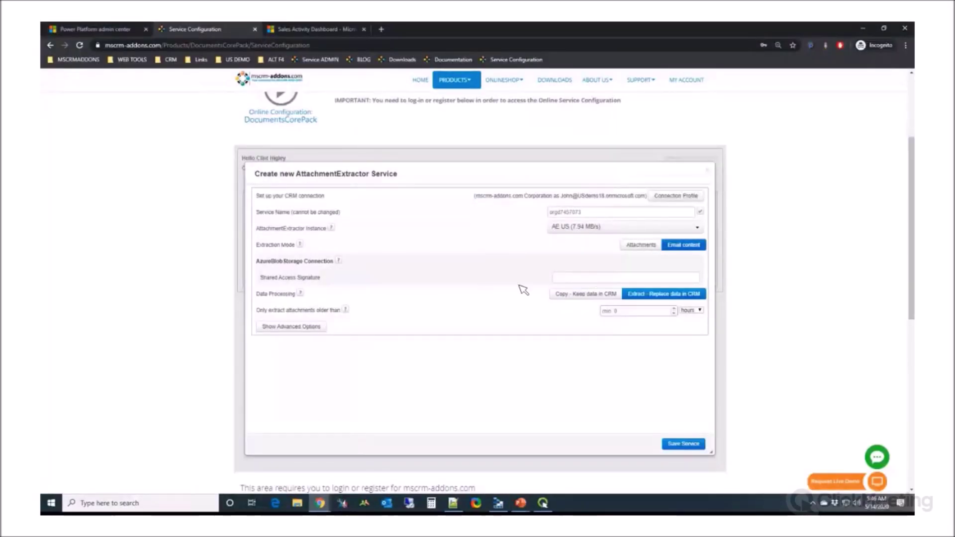
click(598, 280)
key(ctrl+v)
drag(561, 280, 496, 283)
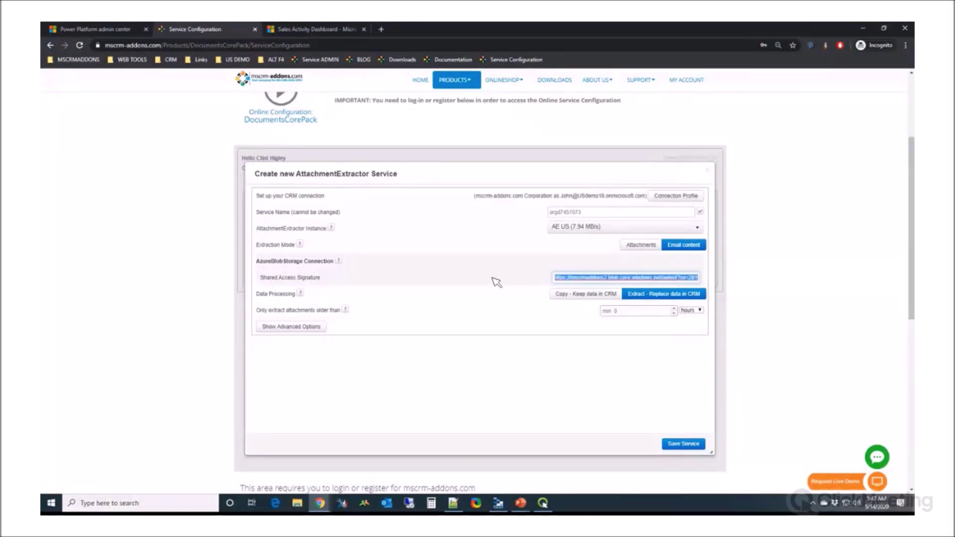
- Set the minimum age for extracting attachments to 1 hour, and close the new AttachmentExtractor service form without saving
click(496, 281)
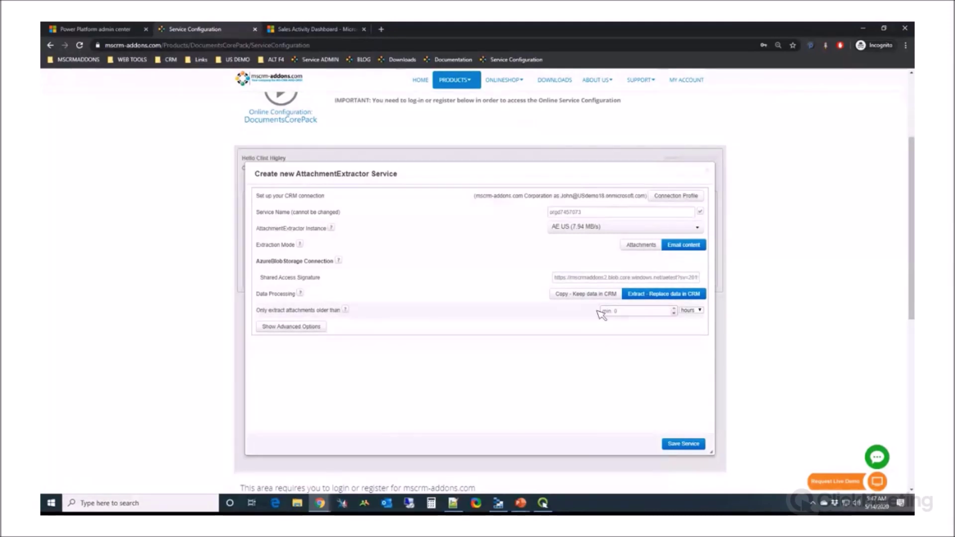
click(675, 308)
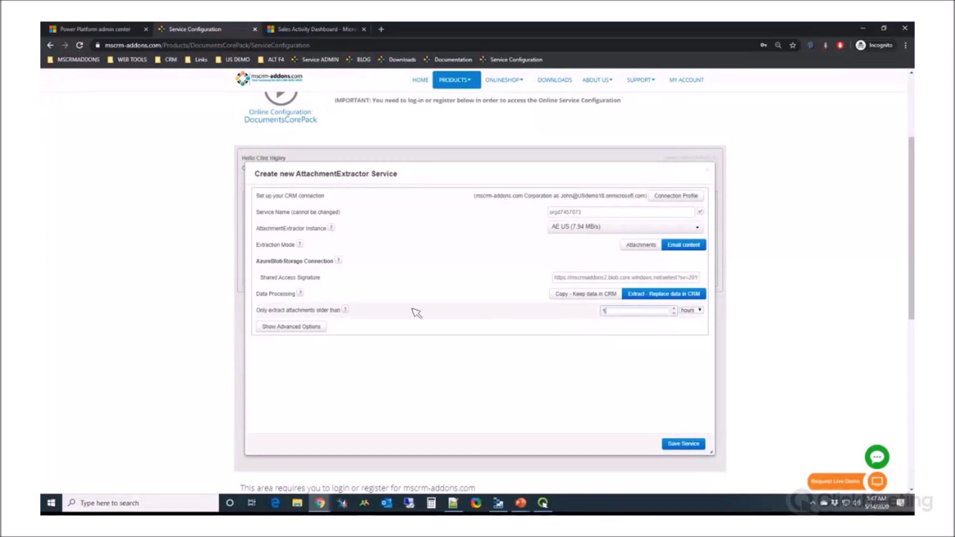
click(700, 310)
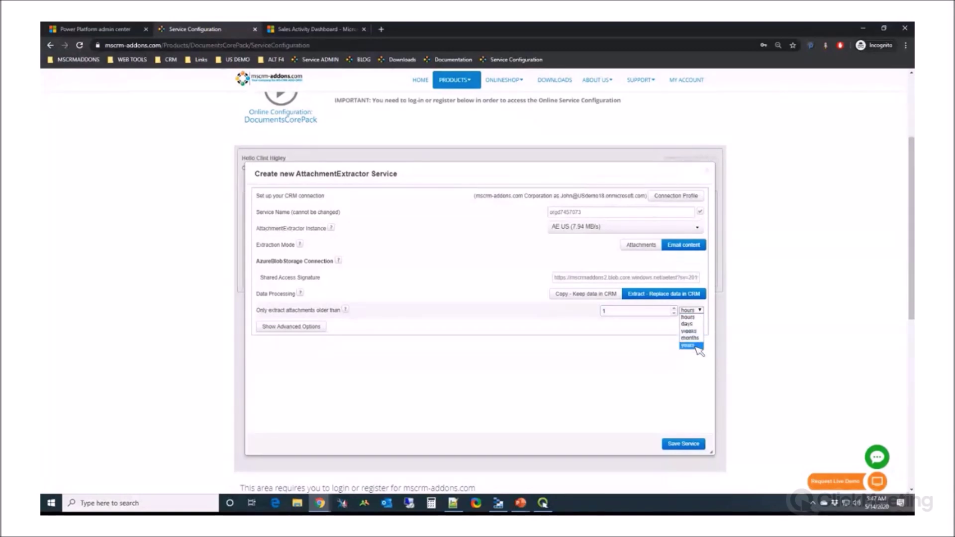
click(497, 319)
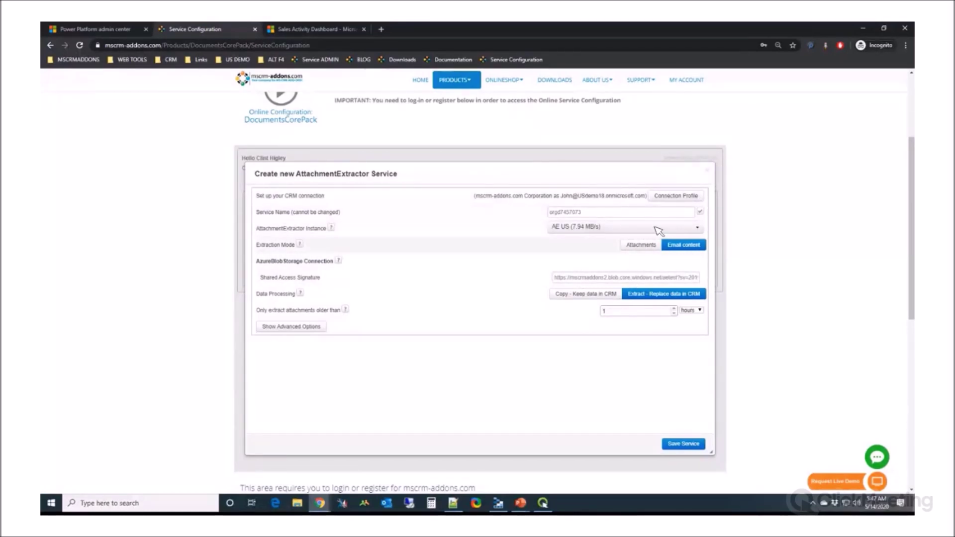
click(708, 171)
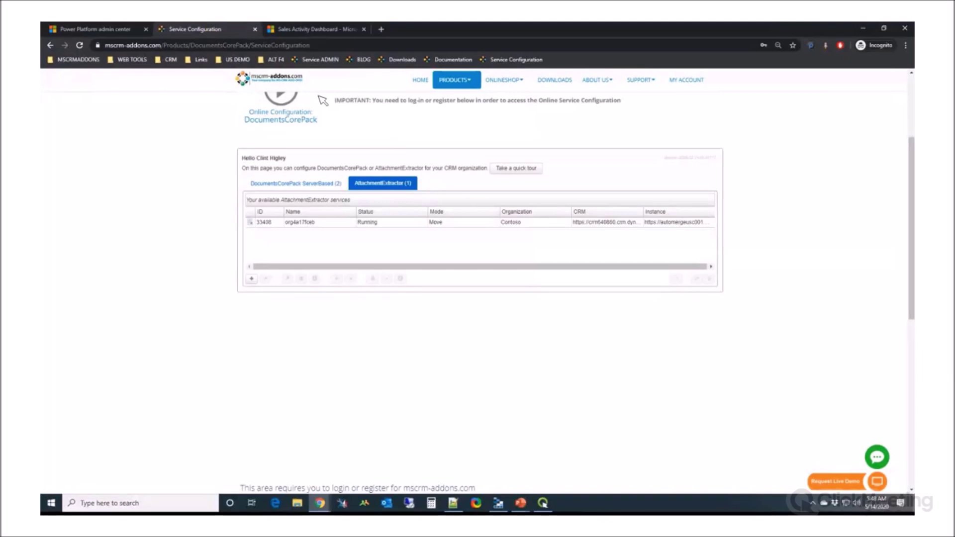
- Go to the Dynamics 365 browser page and open the Adventure Works (sample) account record
click(307, 31)
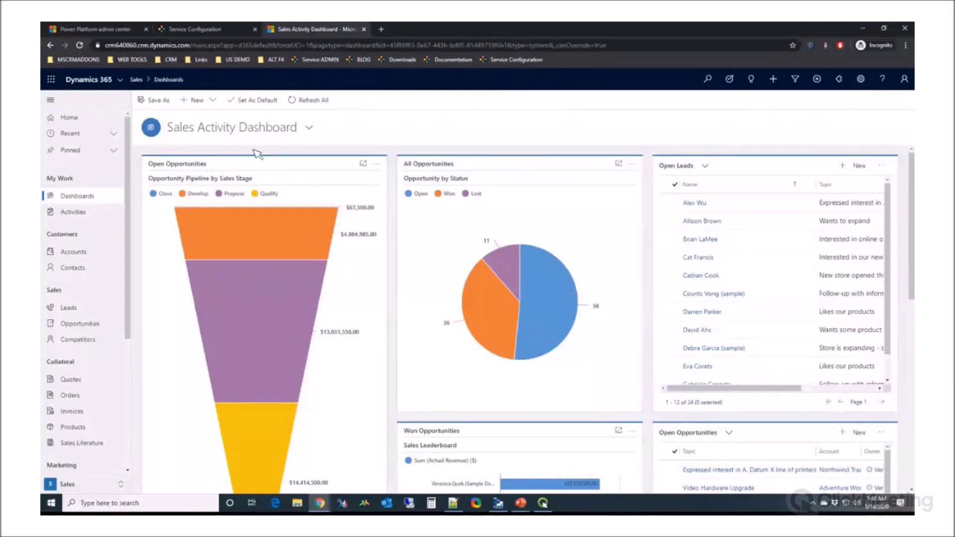
click(73, 252)
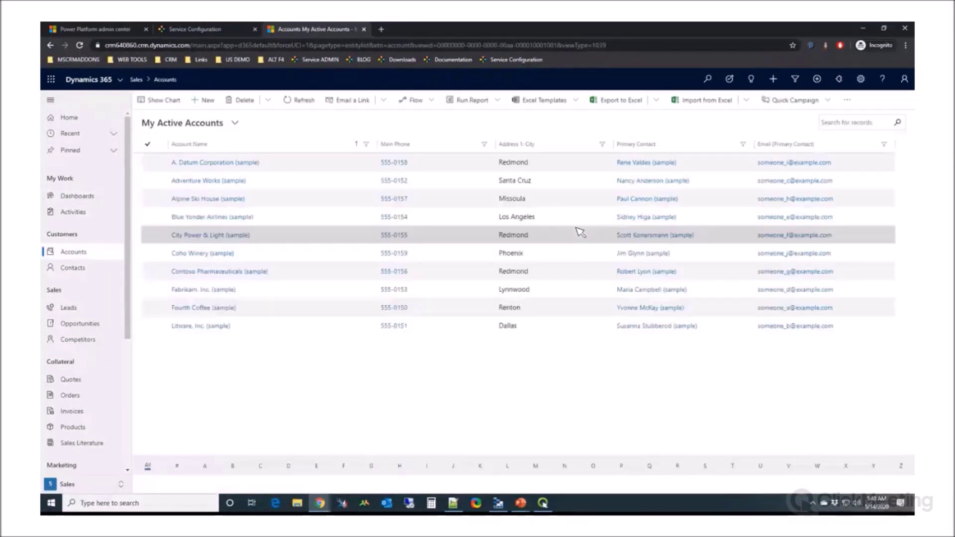
click(209, 182)
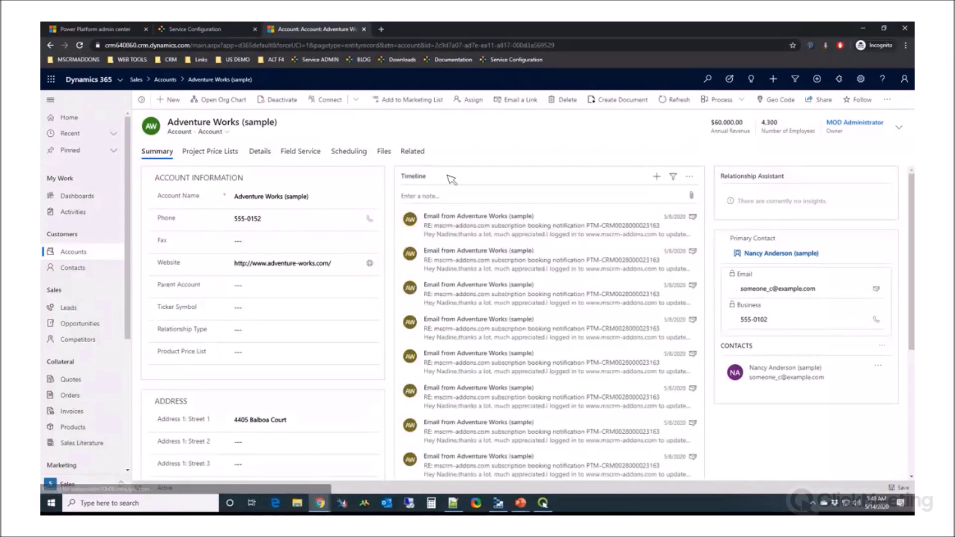
- Expand the first email in the account's timeline and examine its content preview from beginning to end
click(497, 229)
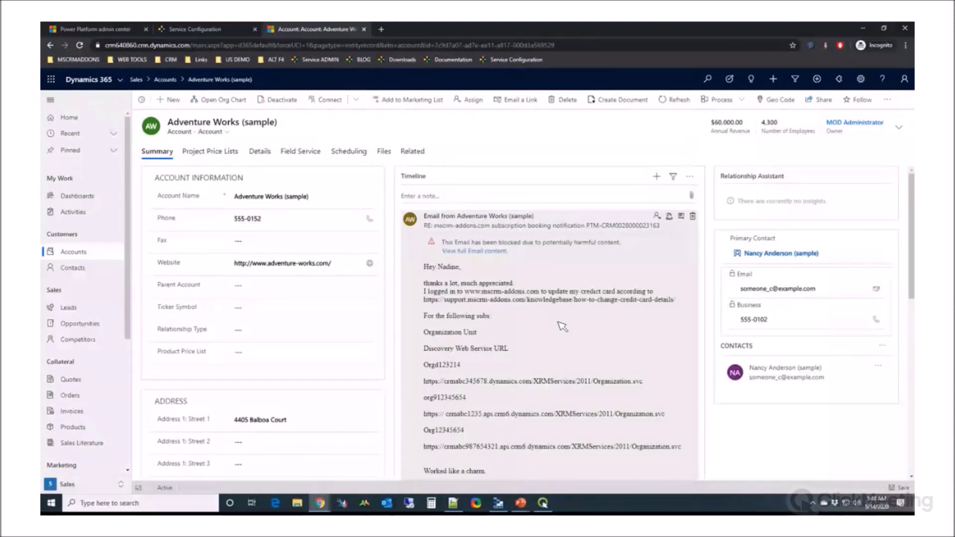
scroll(562, 327, down, 4)
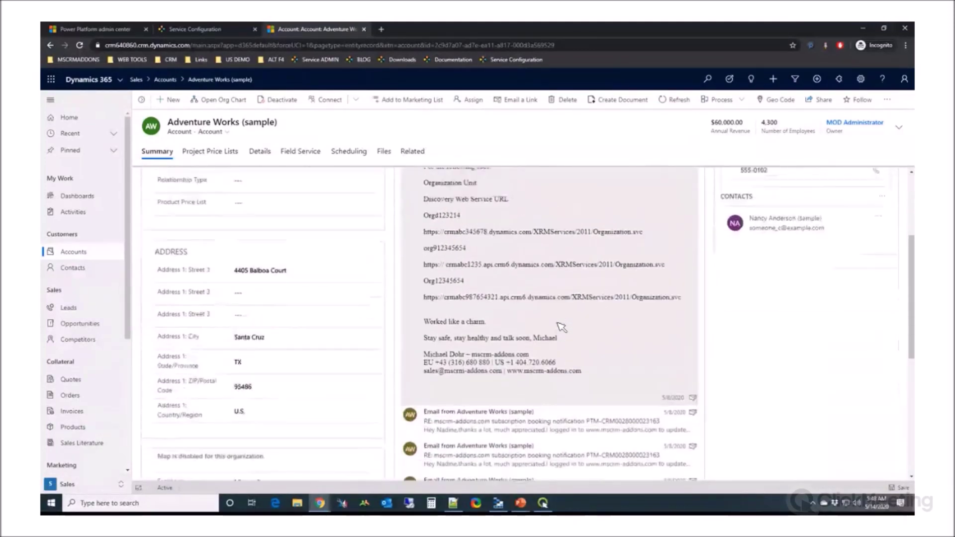
scroll(563, 326, up, 3)
scroll(562, 326, up, 1)
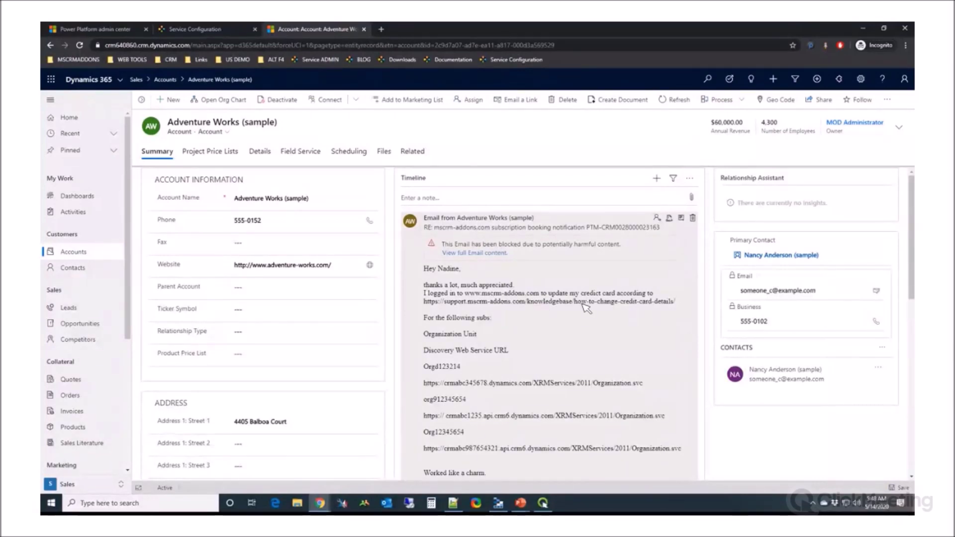
scroll(587, 308, down, 5)
scroll(585, 309, up, 5)
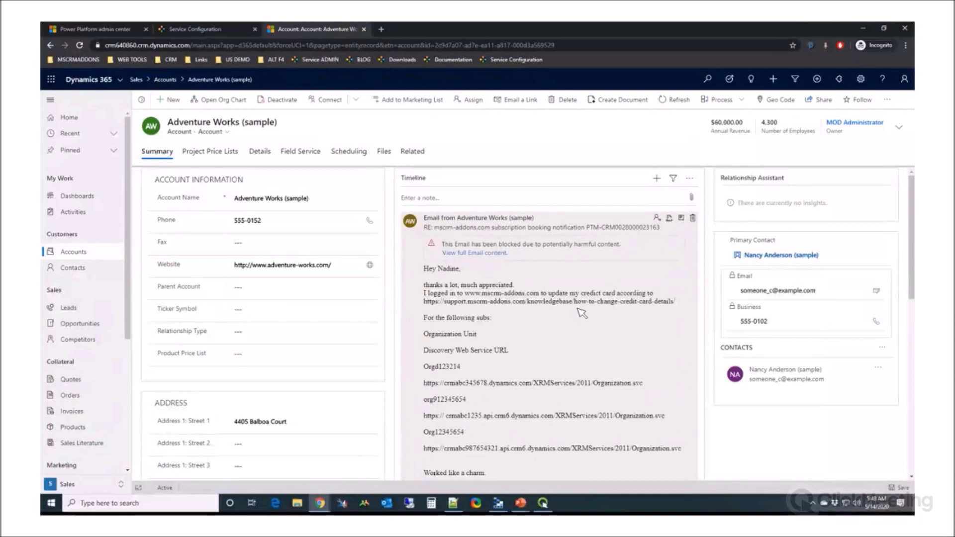
- View the full content of that email, read its body to the end, and highlight the word EXTRACTED
click(490, 255)
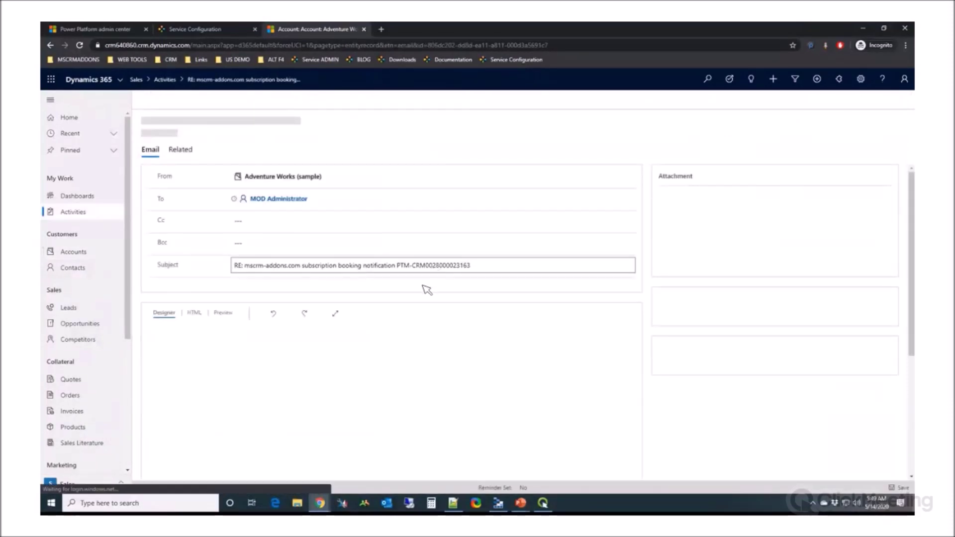
scroll(273, 264, down, 2)
scroll(368, 290, down, 1)
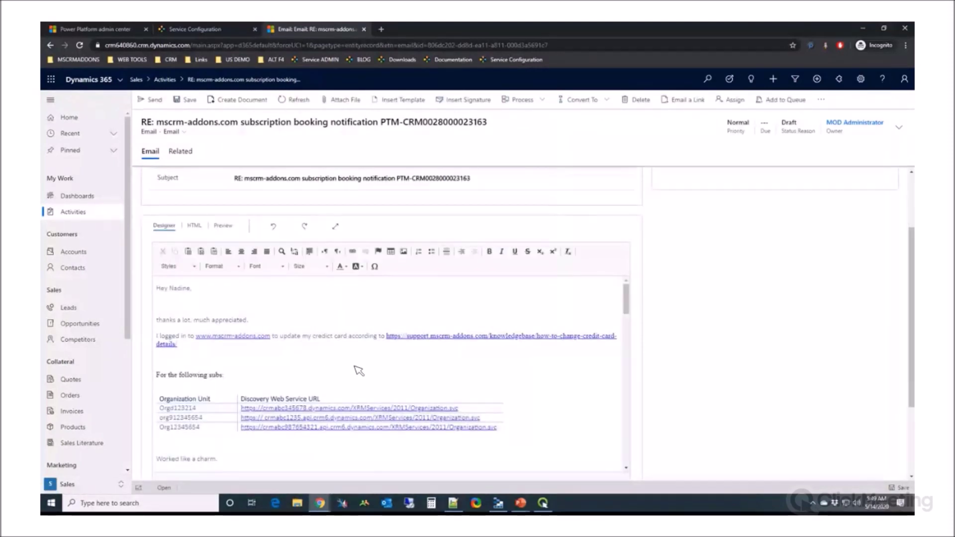
scroll(736, 323, down, 1)
scroll(411, 316, down, 3)
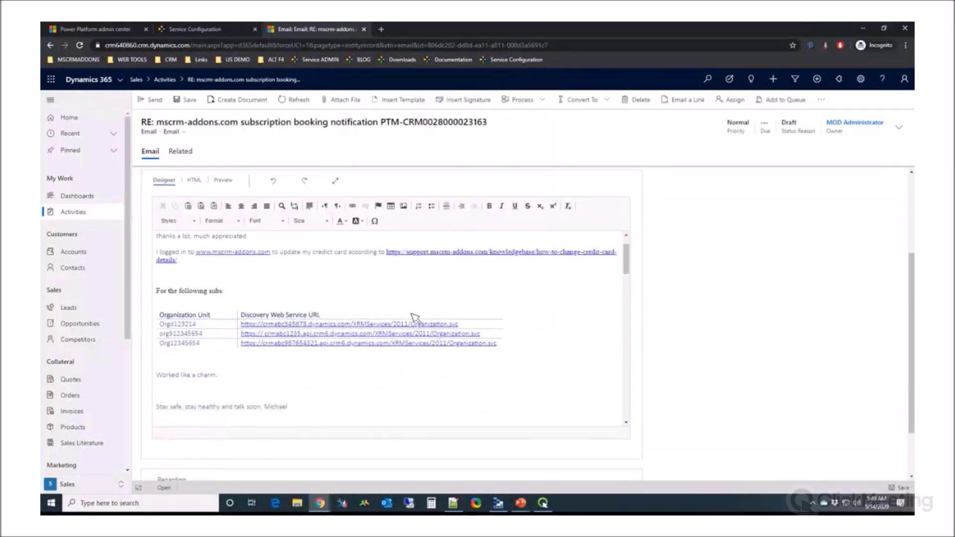
scroll(416, 318, down, 5)
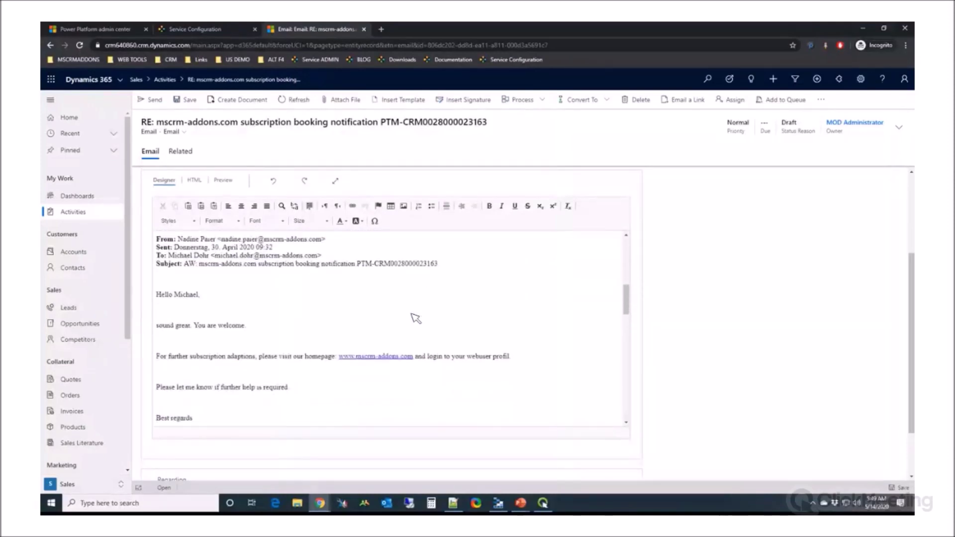
scroll(416, 318, down, 10)
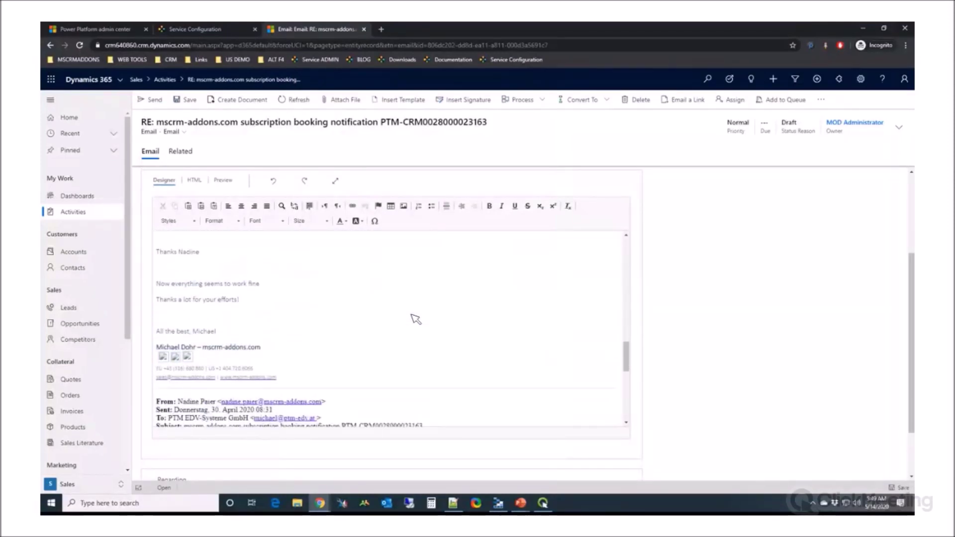
scroll(416, 319, down, 8)
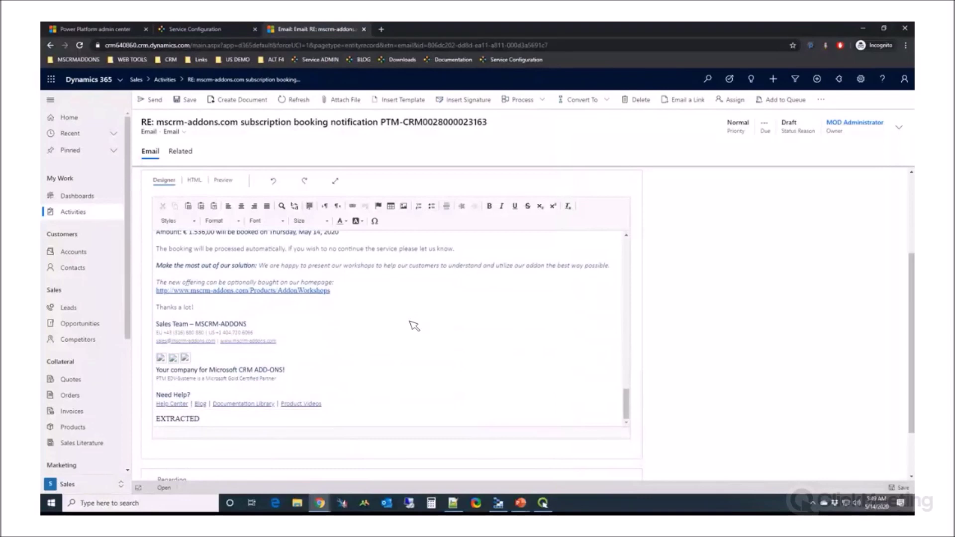
drag(204, 419, 154, 420)
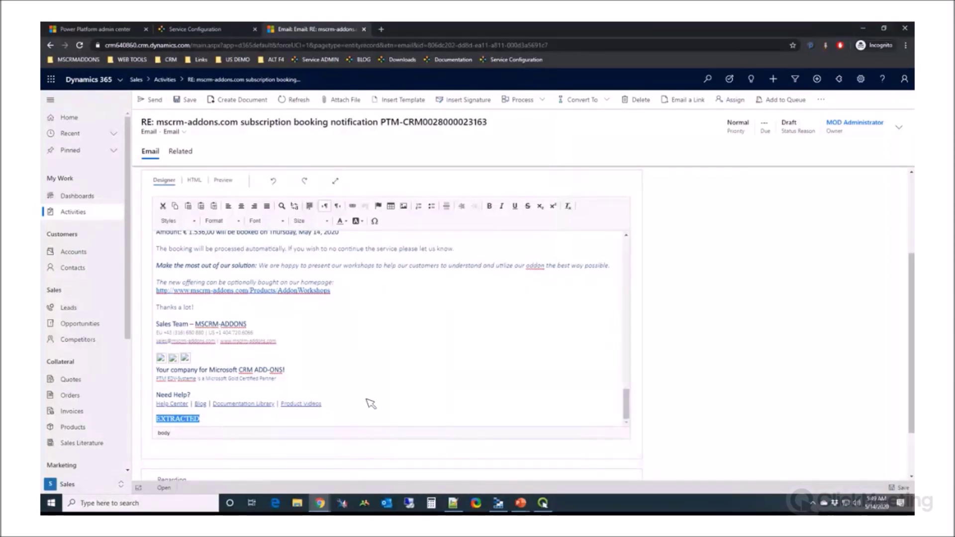
- Return to the Adventure Works (sample) account and expand the second email in its timeline to examine the preview
scroll(368, 402, up, 1)
scroll(368, 403, down, 1)
scroll(368, 409, up, 10)
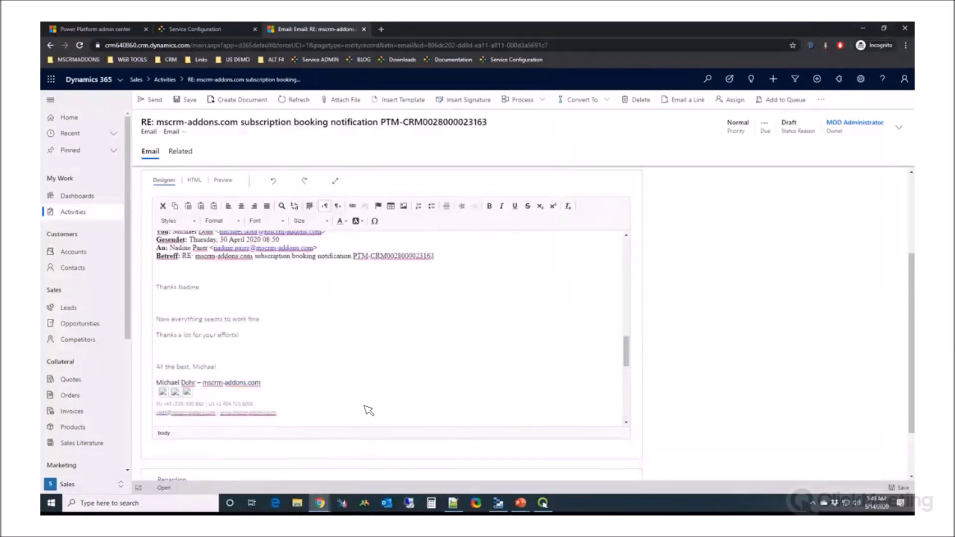
scroll(368, 410, up, 10)
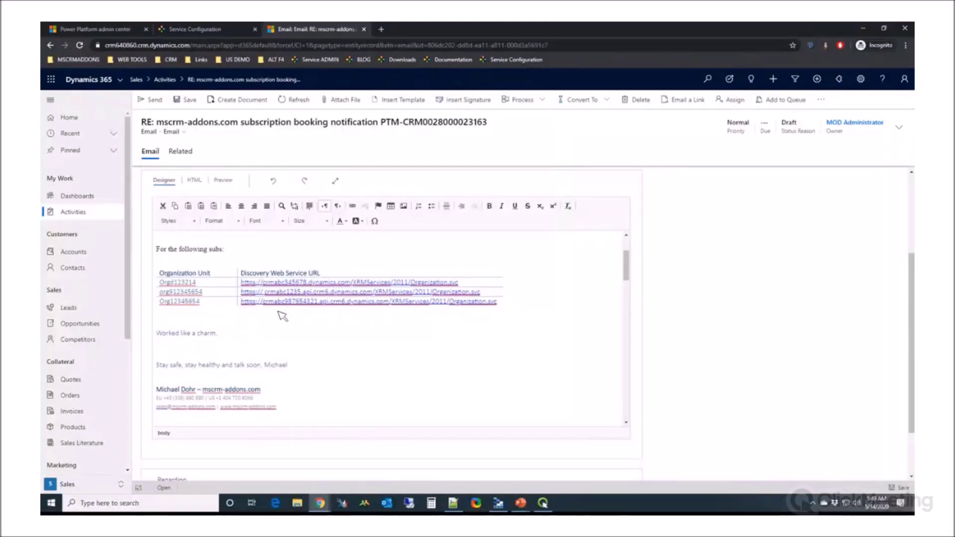
scroll(294, 326, up, 2)
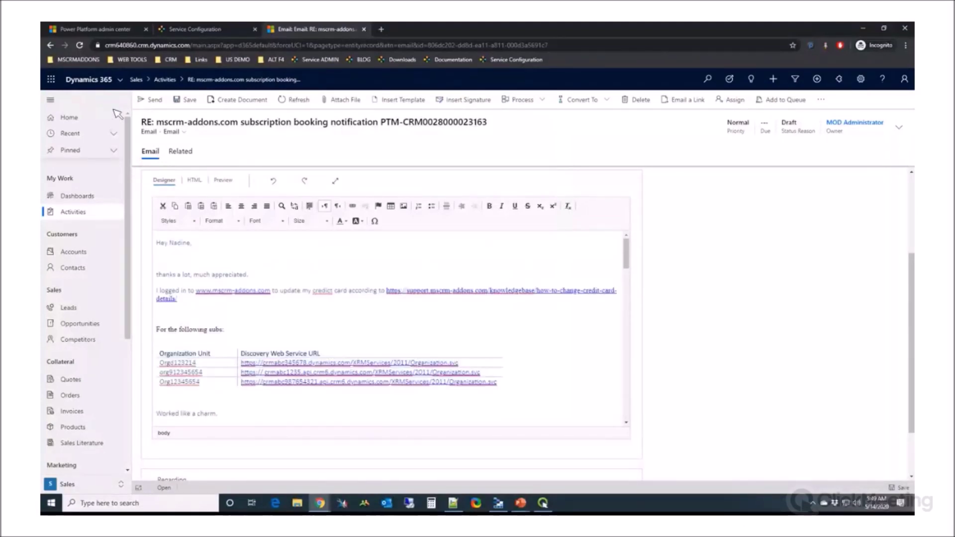
click(52, 48)
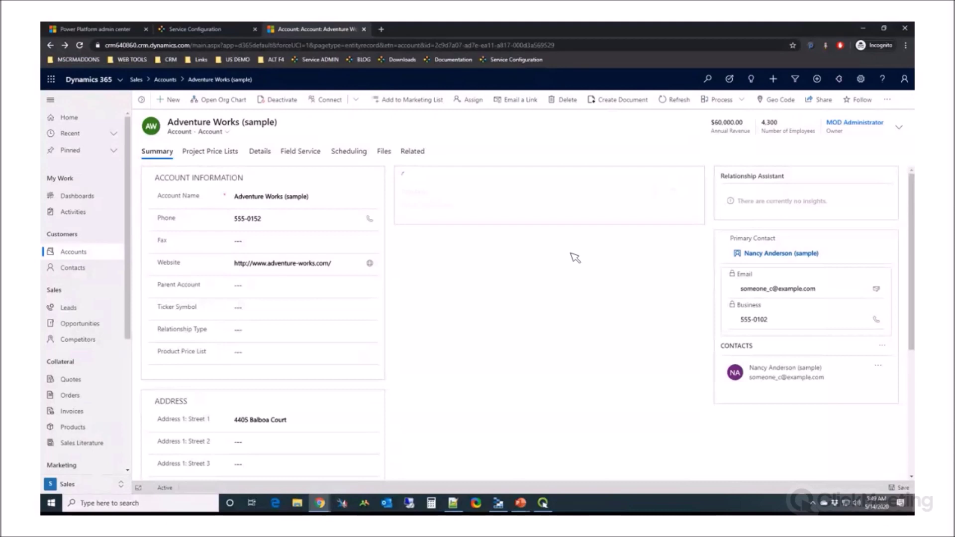
click(576, 257)
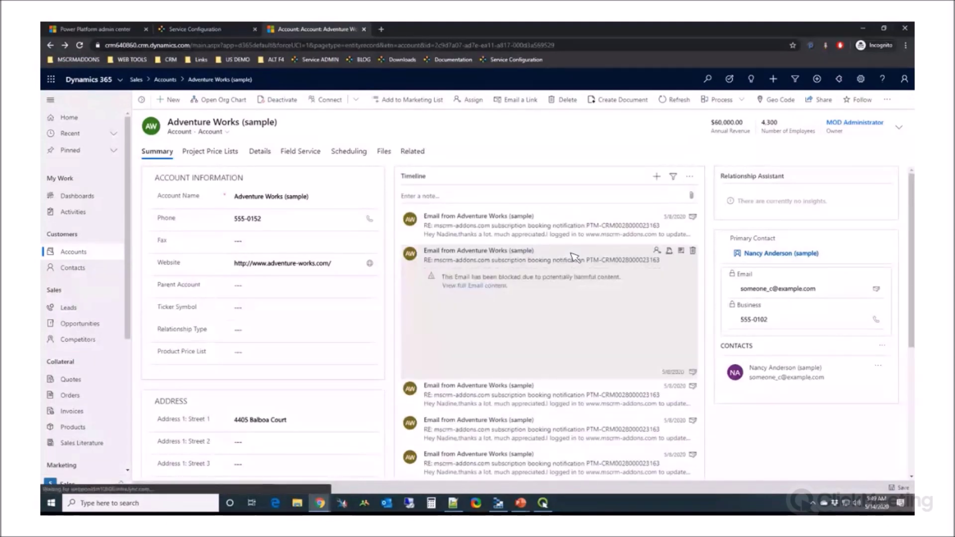
scroll(575, 257, down, 2)
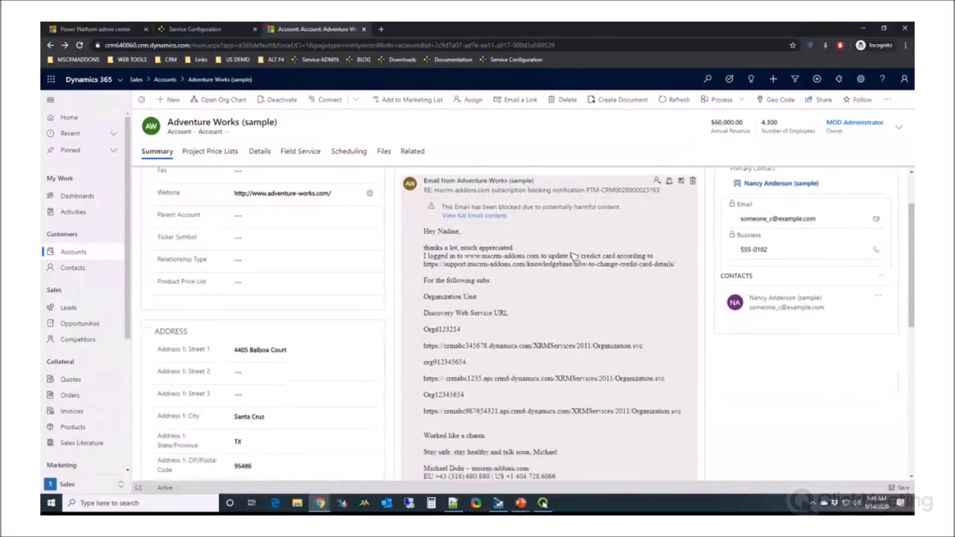
- Open the second email's full record and examine the message body, including the table of organization units
click(575, 257)
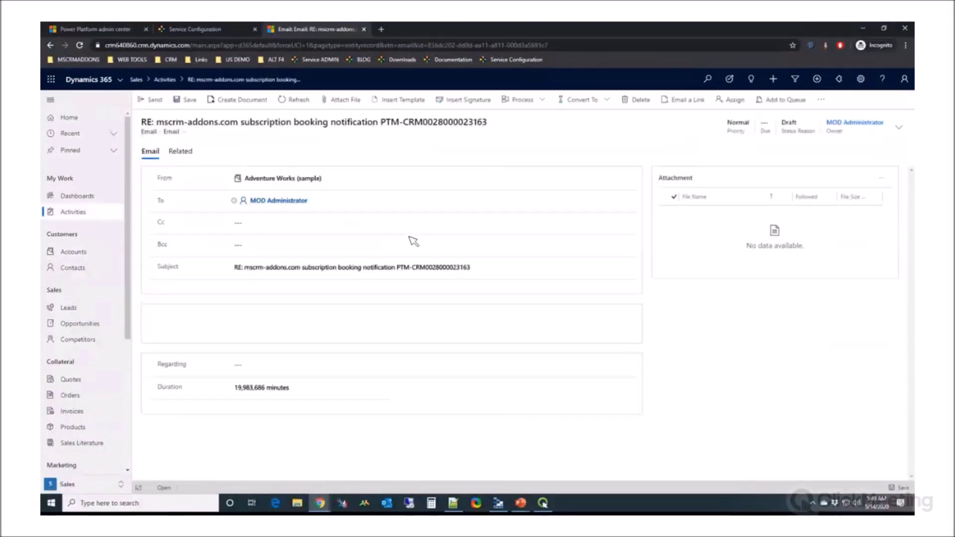
scroll(419, 287, down, 2)
scroll(411, 337, down, 5)
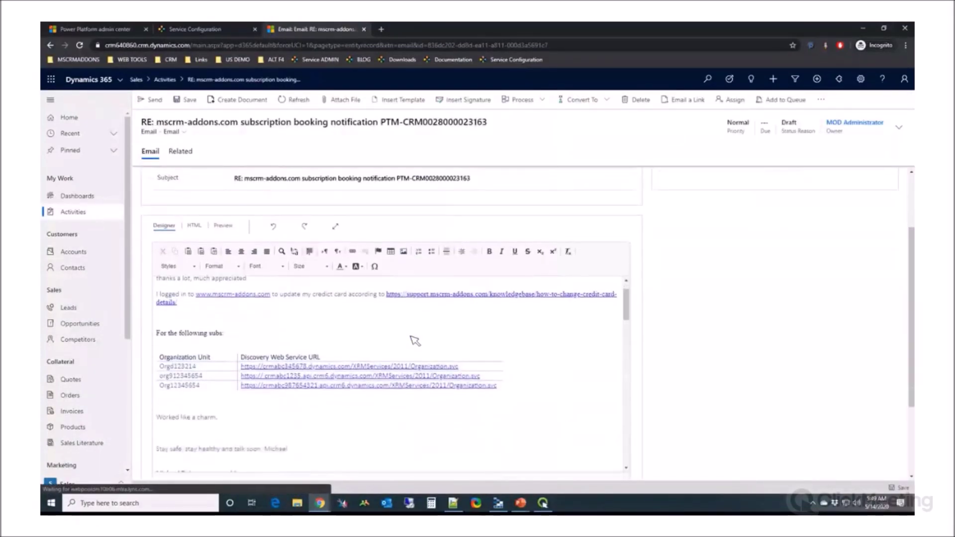
scroll(413, 347, up, 3)
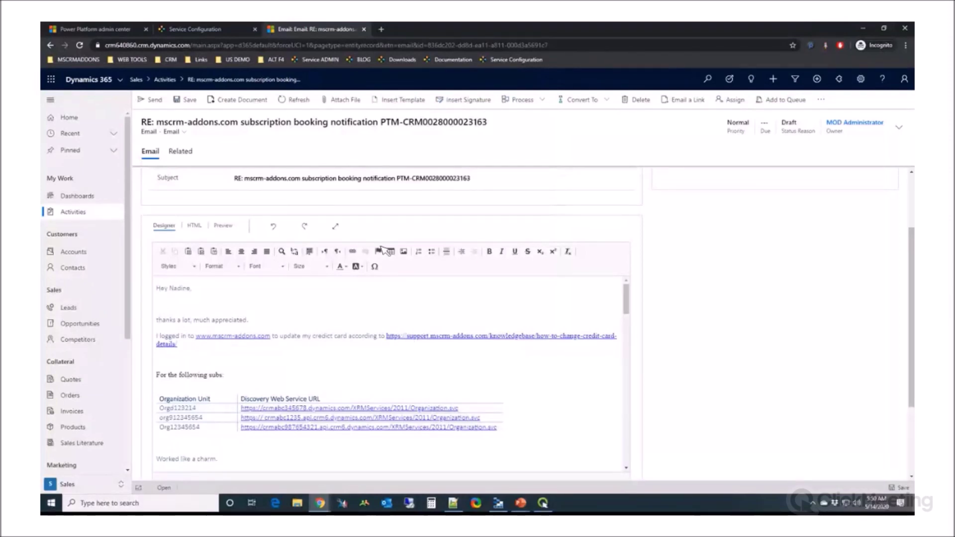
scroll(442, 364, down, 1)
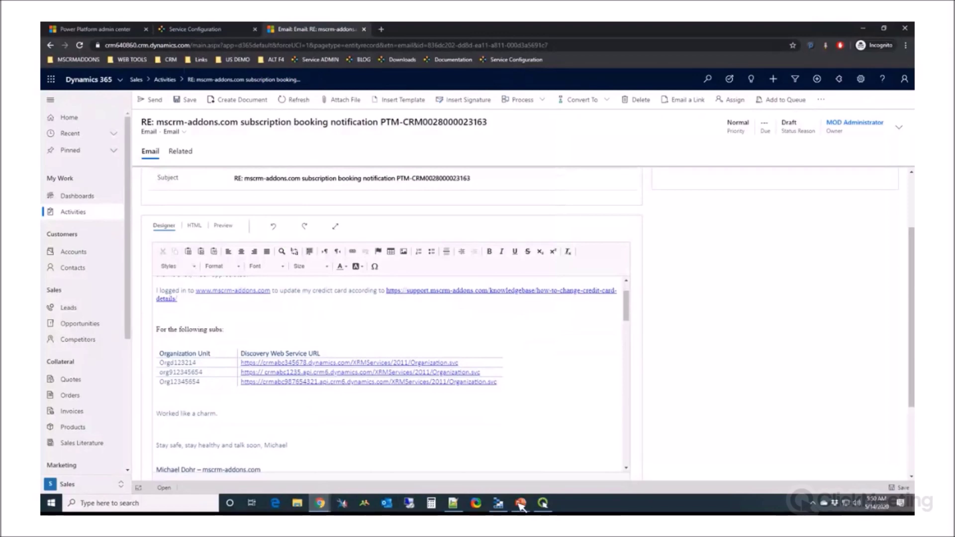
- Switch to the PowerPoint slide show and advance from the Demo slide to the closing Thank You slide
key(alt+Tab)
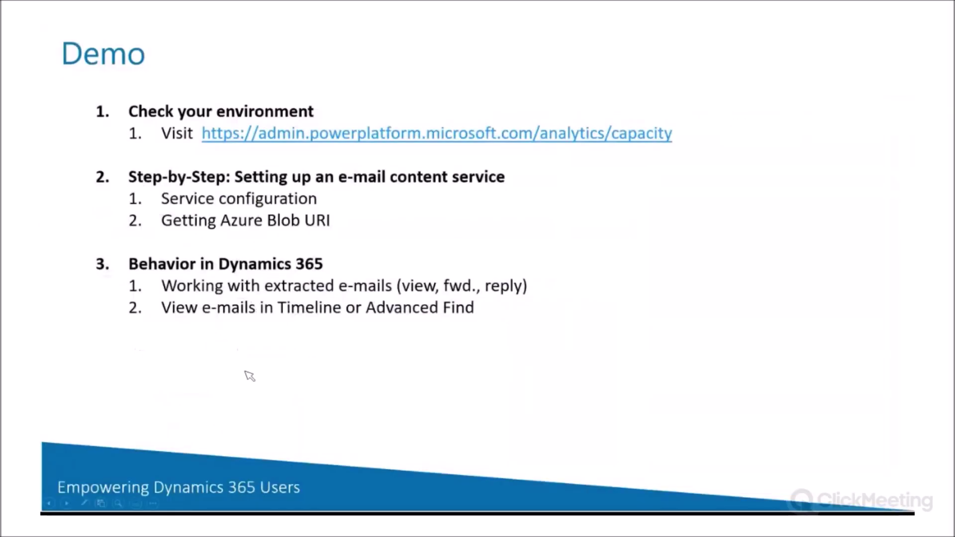
click(354, 387)
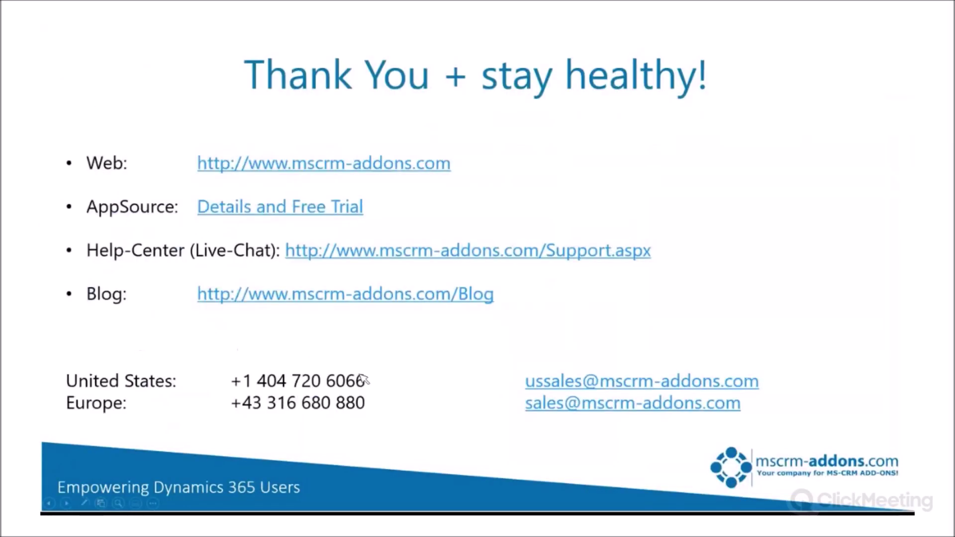